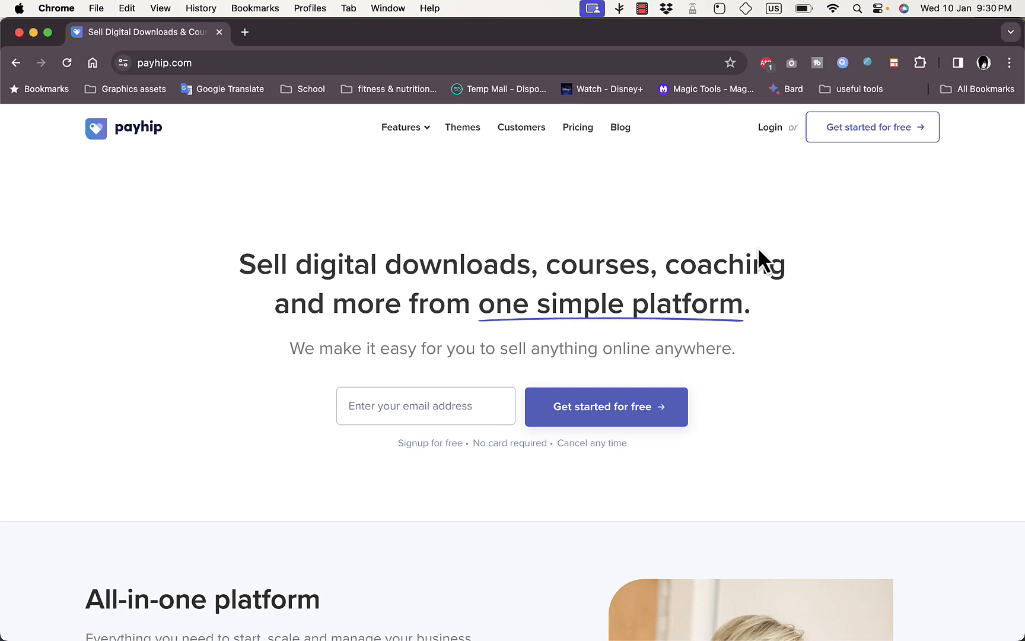
# Look over the Payhip homepage and start signing up for a free seller account.
pyautogui.scroll(-15, 759, 250)
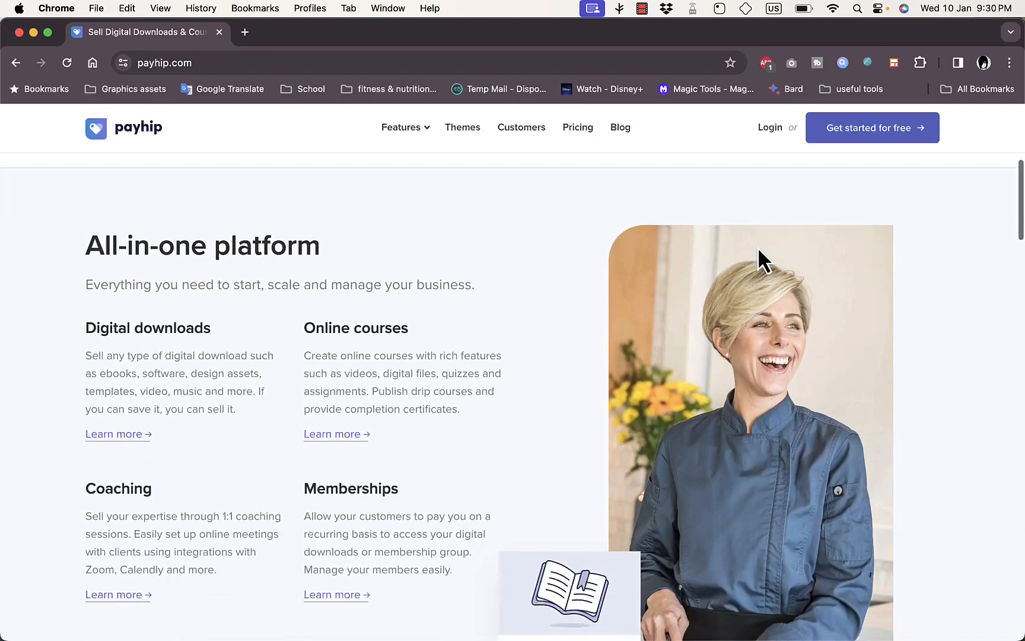
pyautogui.scroll(-20, 759, 251)
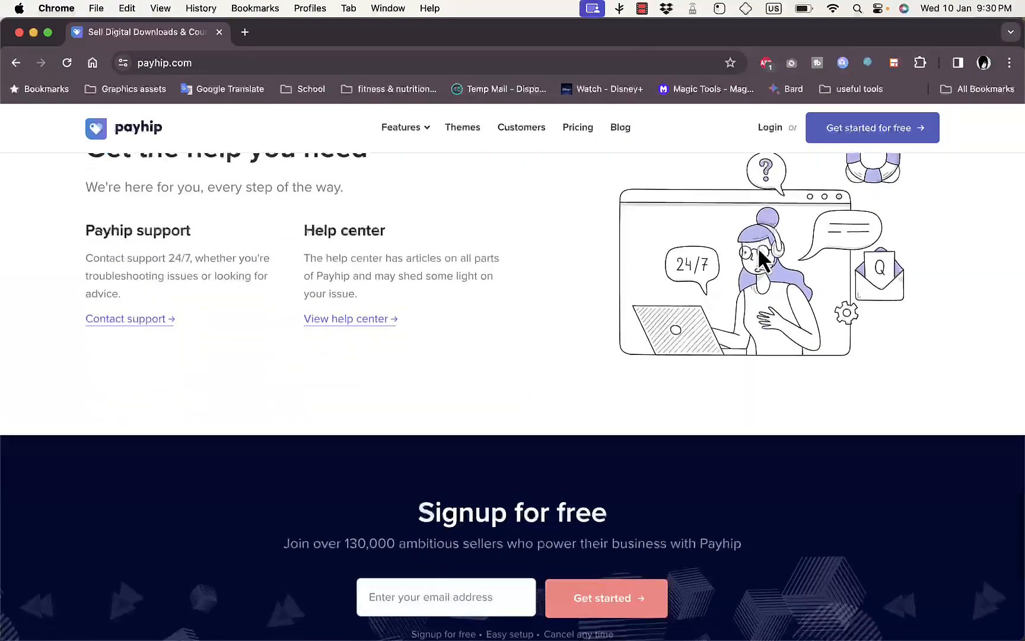
pyautogui.scroll(12, 759, 250)
pyautogui.scroll(20, 758, 247)
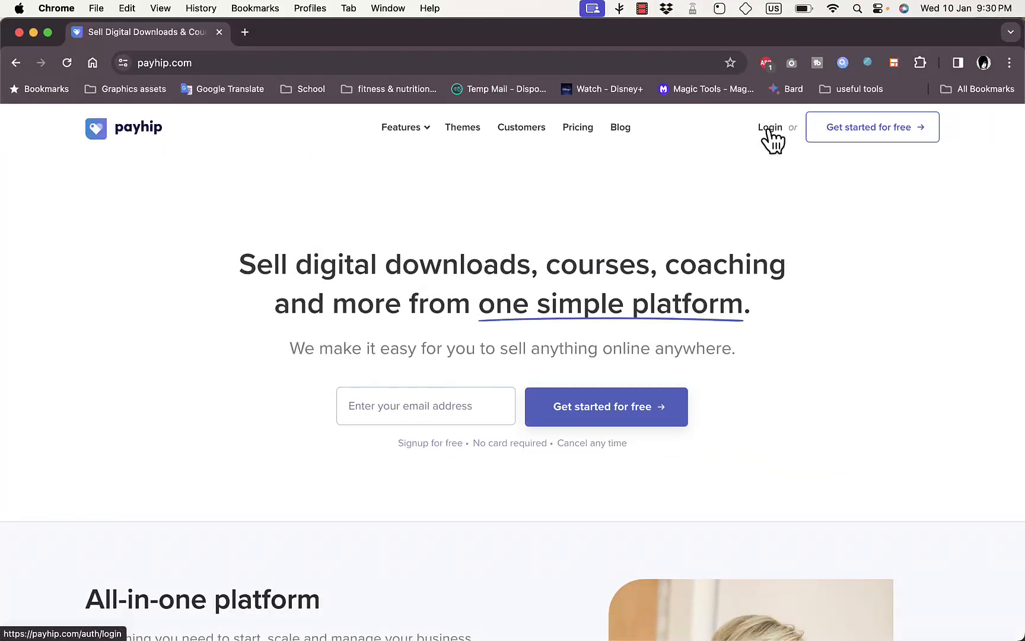
pyautogui.click(889, 145)
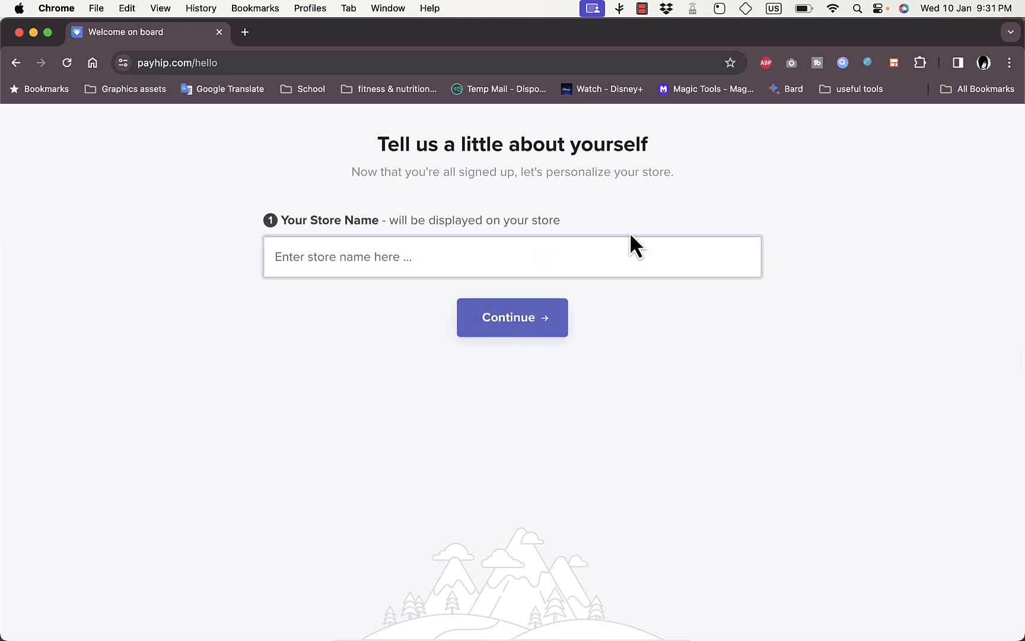
# Name the store "howtosimple", accept the suggested store username, and finish the store personalization.
pyautogui.click(499, 247)
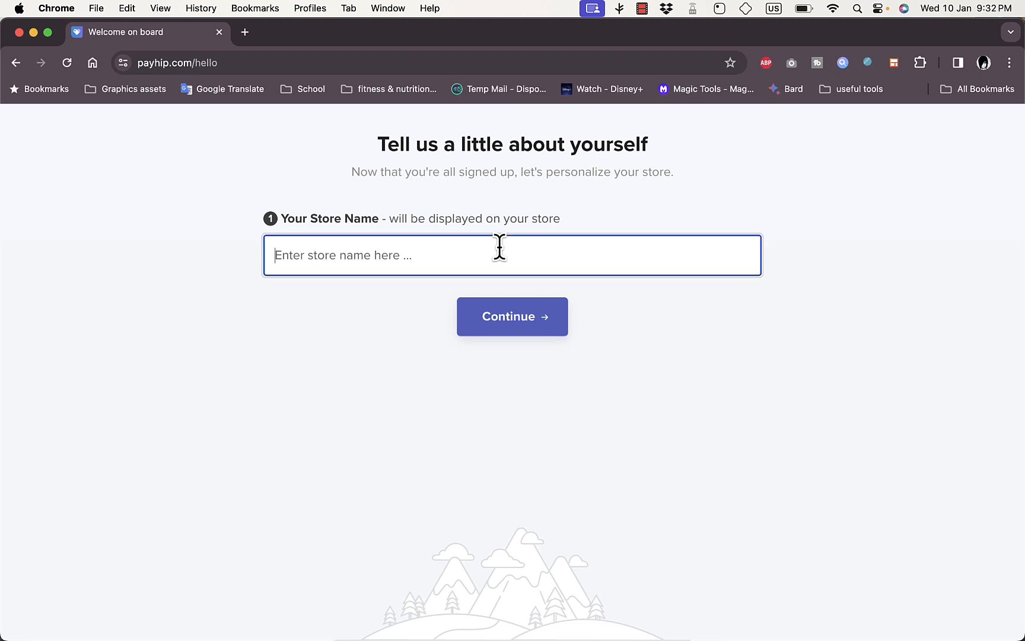
pyautogui.write('howtos')
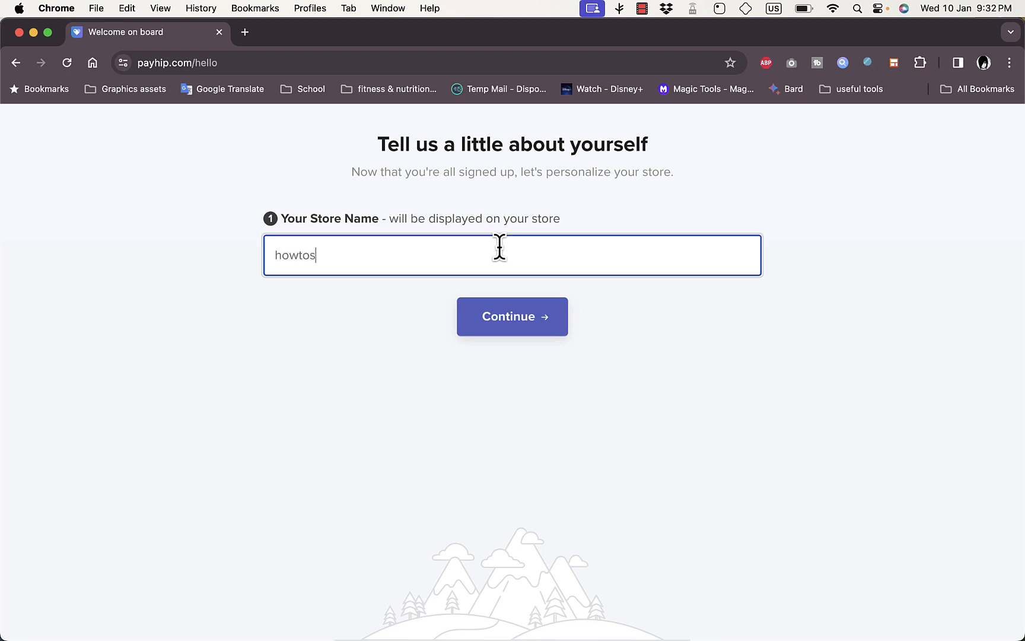
pyautogui.write('imple')
pyautogui.click(540, 332)
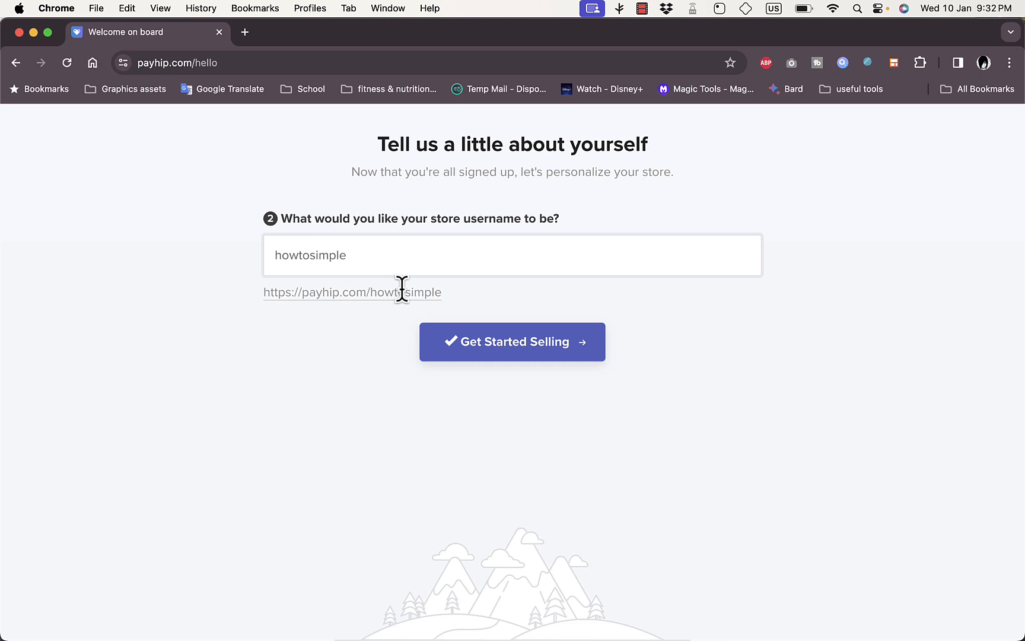
pyautogui.click(524, 350)
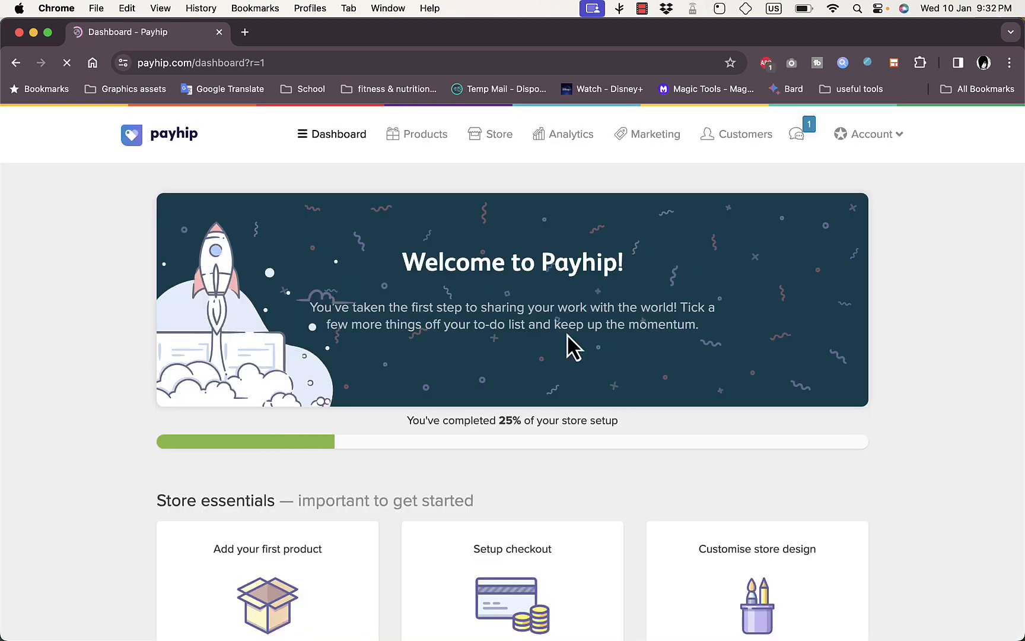
# Review the dashboard's setup tasks and the Products, Store, Analytics, Marketing, Run Sale and Customers pages, and return to the dashboard.
pyautogui.scroll(-3, 566, 334)
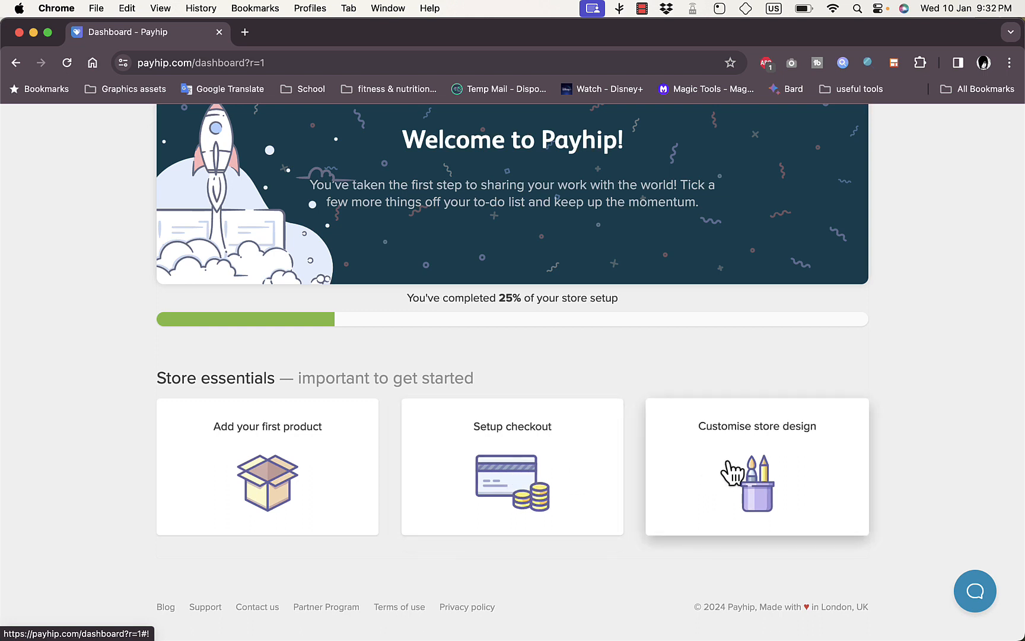
pyautogui.scroll(3, 733, 471)
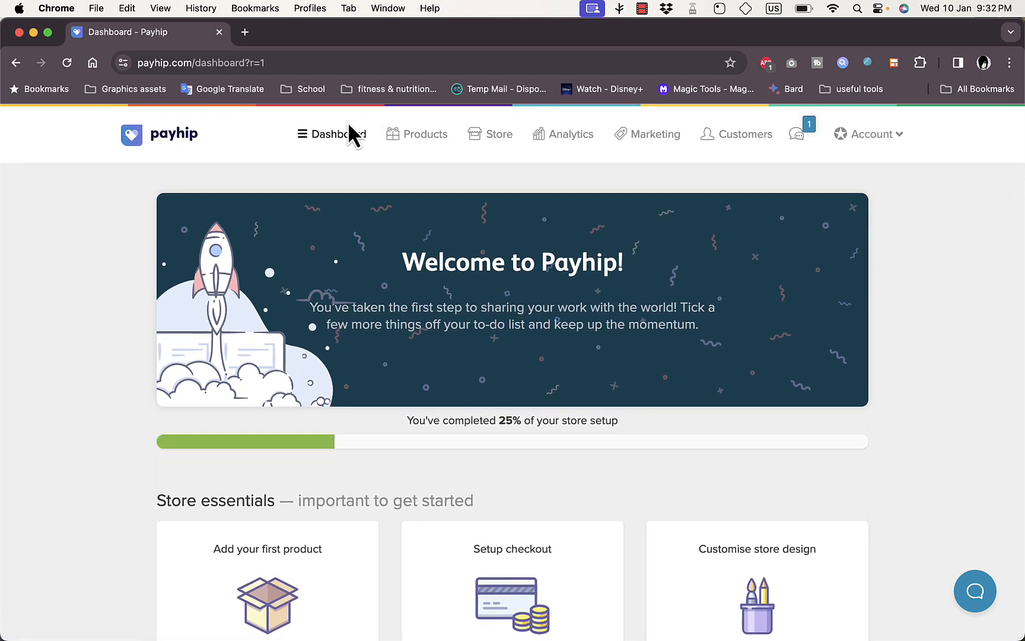
pyautogui.scroll(-3, 454, 279)
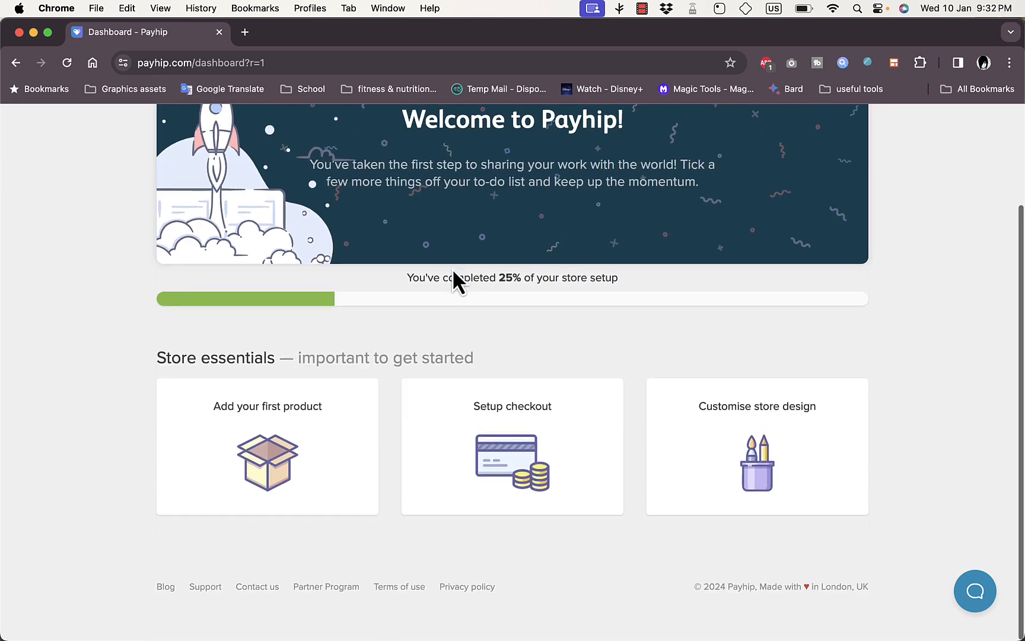
pyautogui.scroll(3, 456, 279)
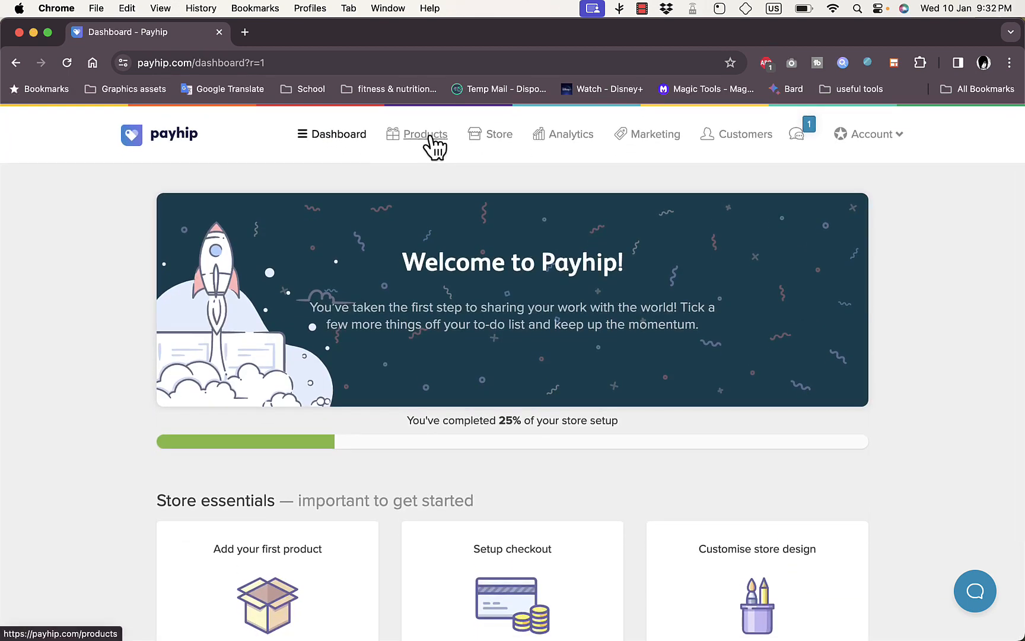
pyautogui.click(430, 136)
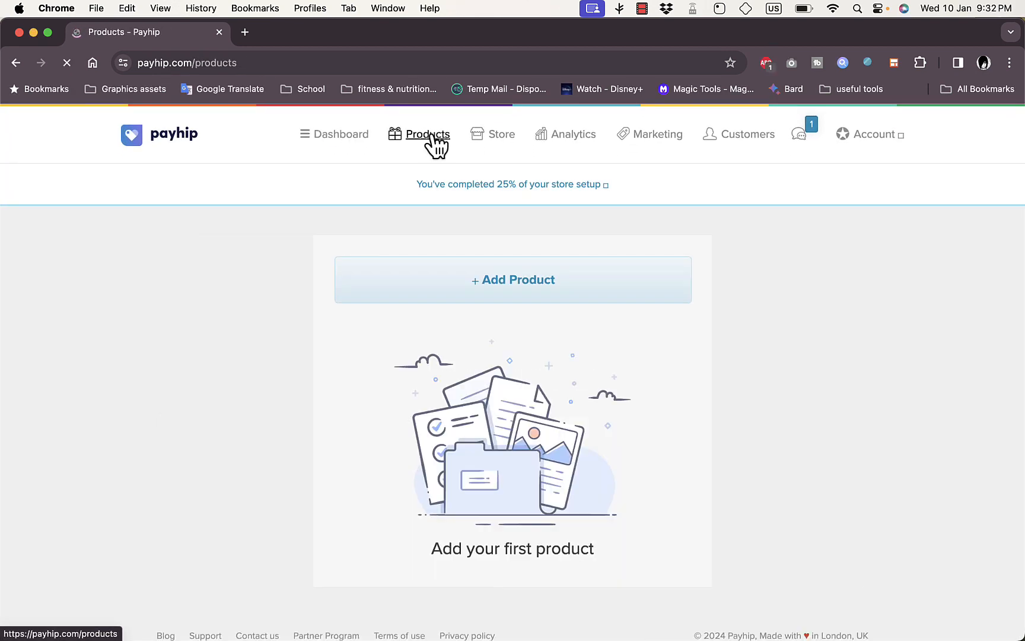
pyautogui.click(497, 140)
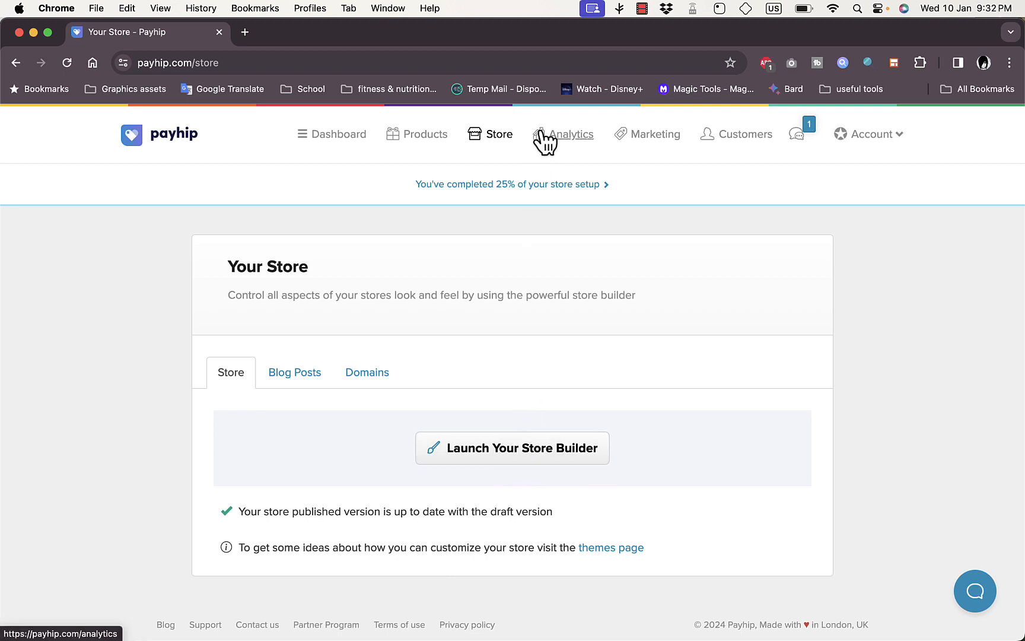
pyautogui.click(558, 136)
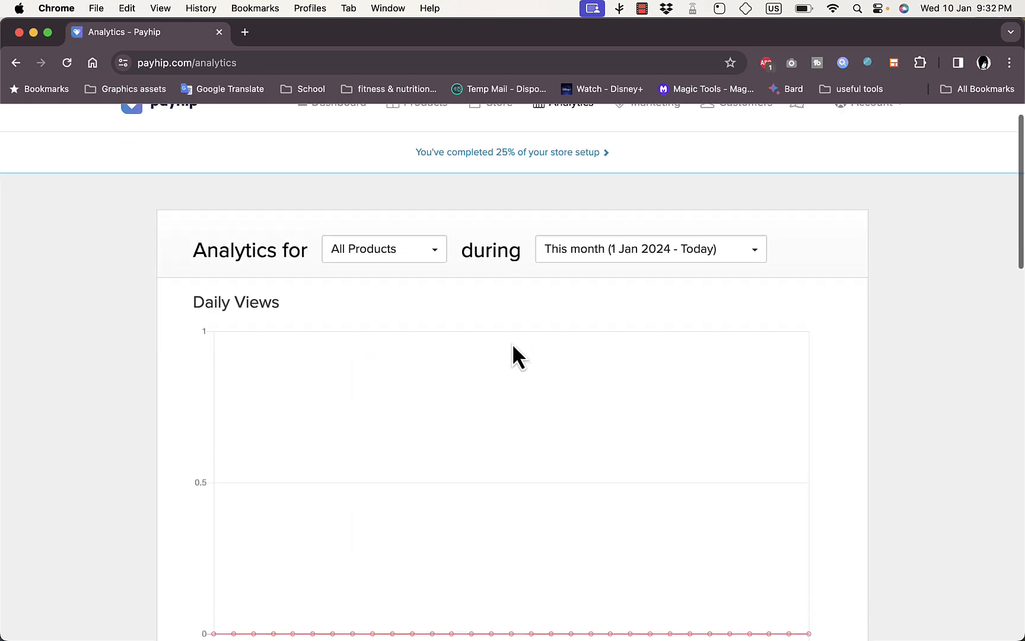
pyautogui.click(654, 137)
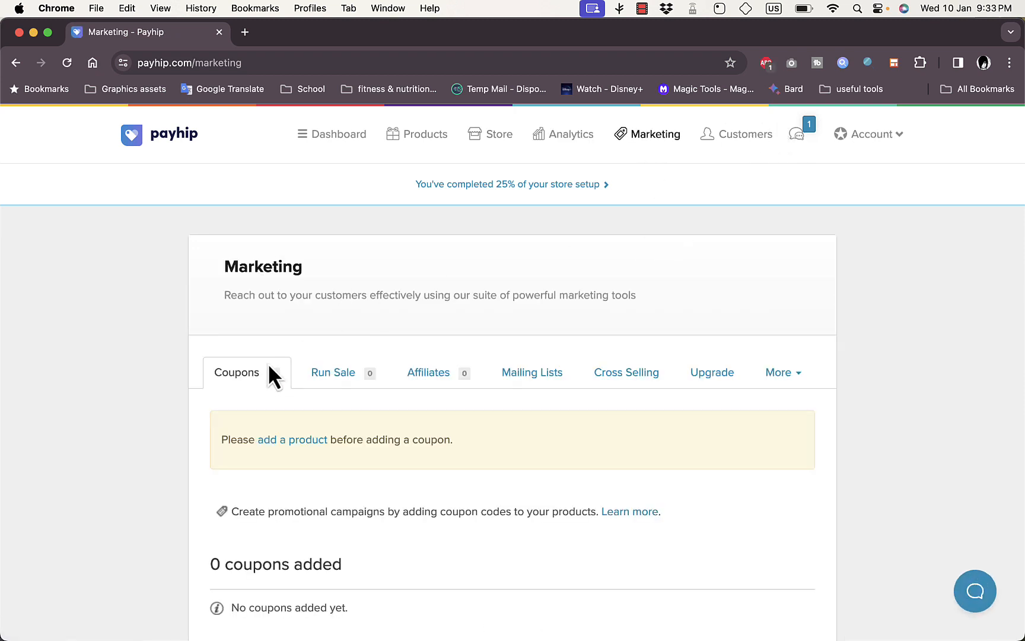
pyautogui.click(349, 381)
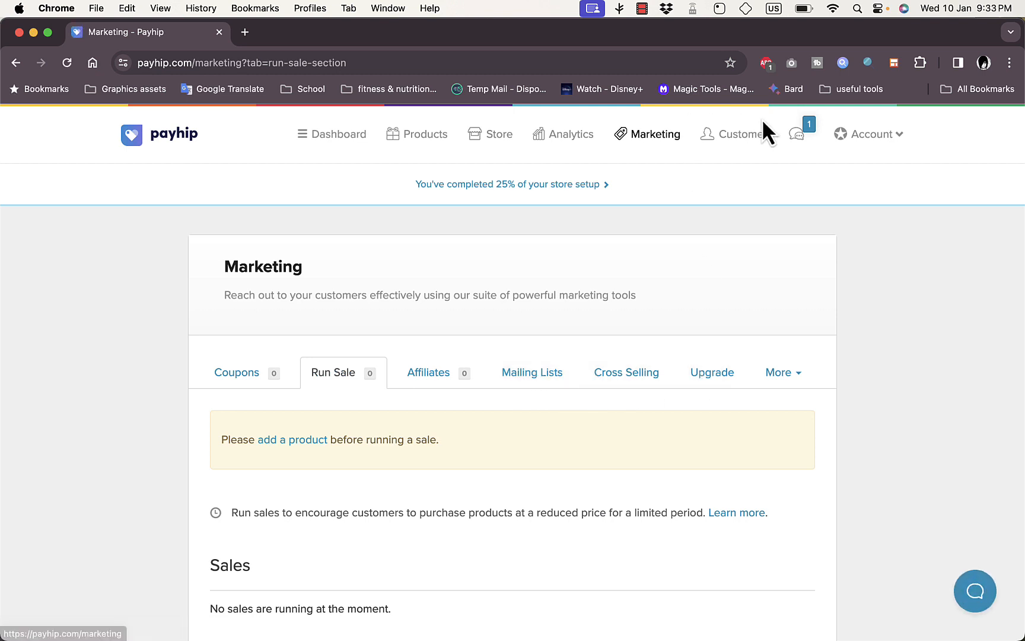
pyautogui.click(754, 134)
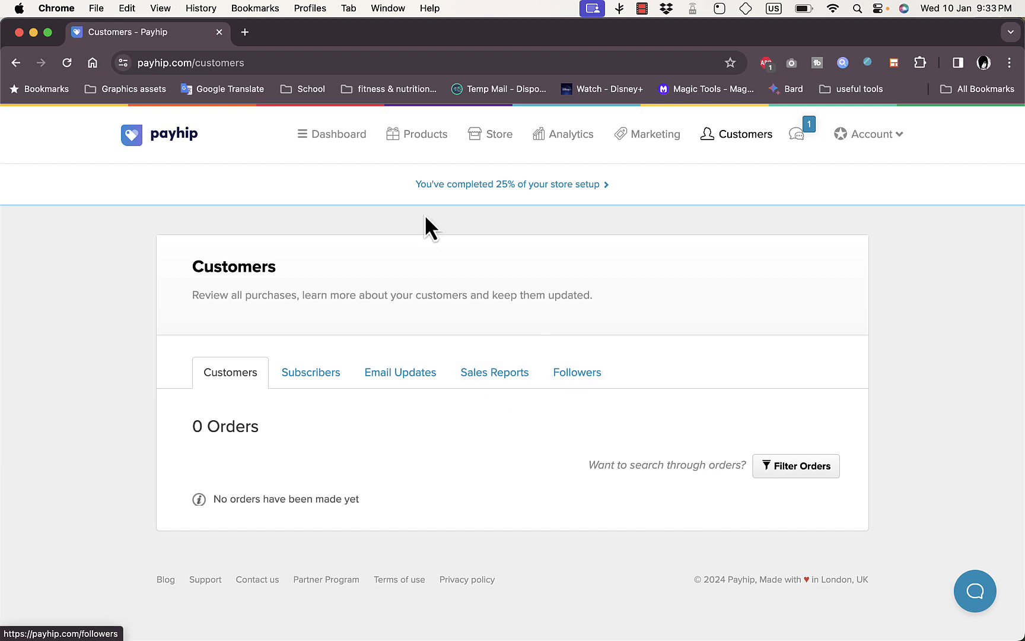
pyautogui.click(359, 150)
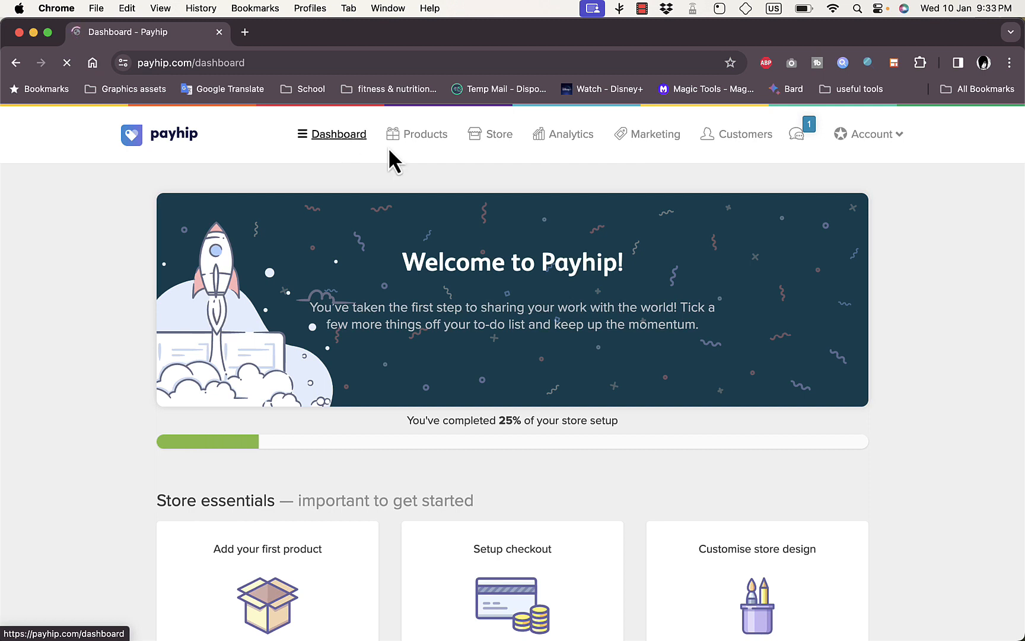
# Launch the store builder and choose to add the store's first product.
pyautogui.click(488, 137)
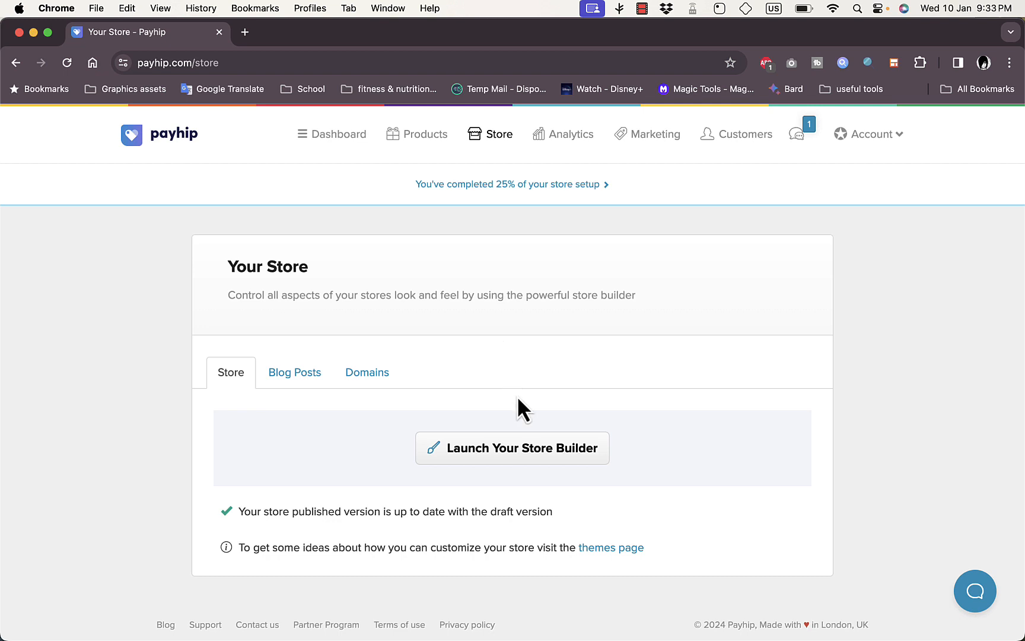
pyautogui.click(522, 450)
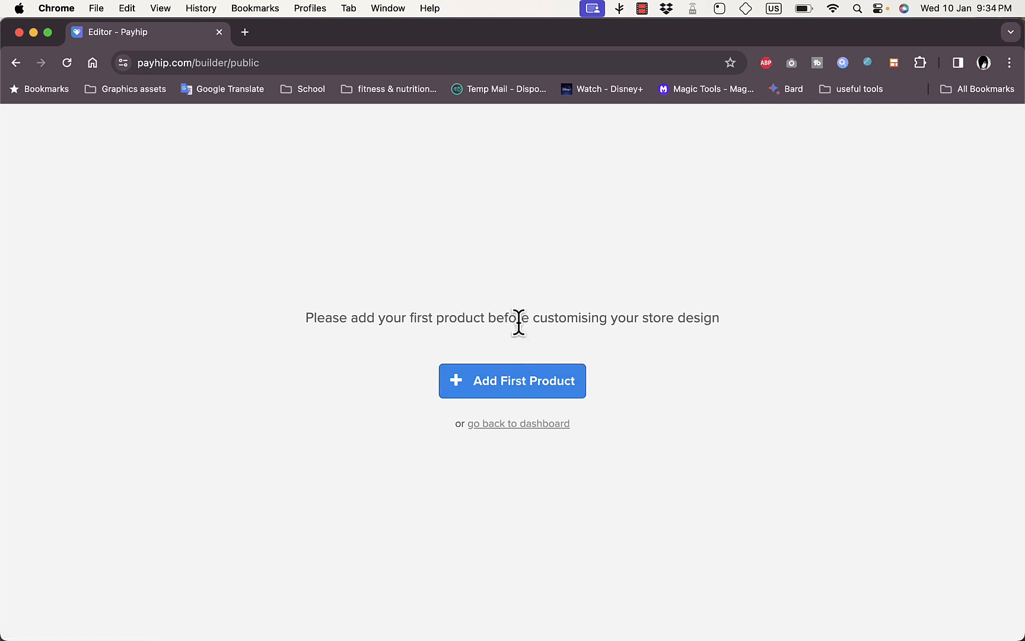
pyautogui.click(519, 387)
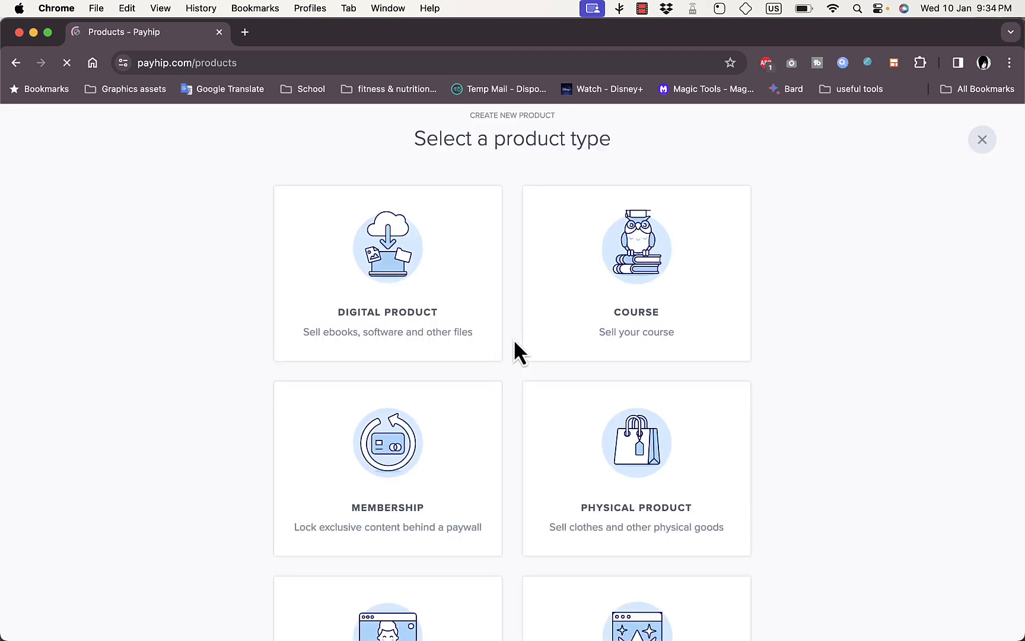
# Look through the available product types and choose Digital Product for the new product.
pyautogui.scroll(-1, 518, 344)
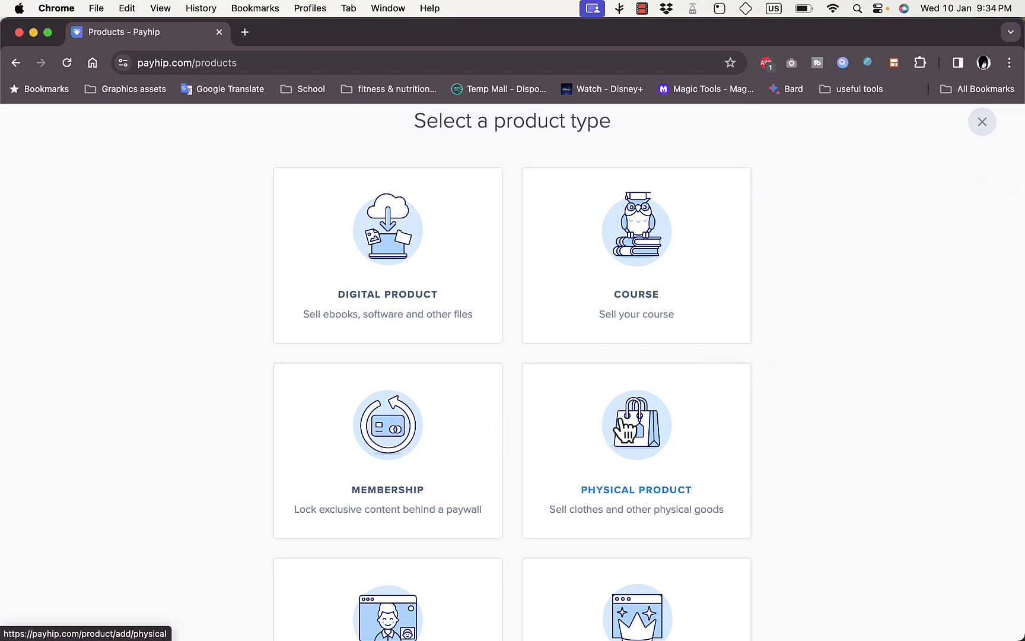
pyautogui.scroll(-2, 623, 426)
pyautogui.scroll(-2, 619, 427)
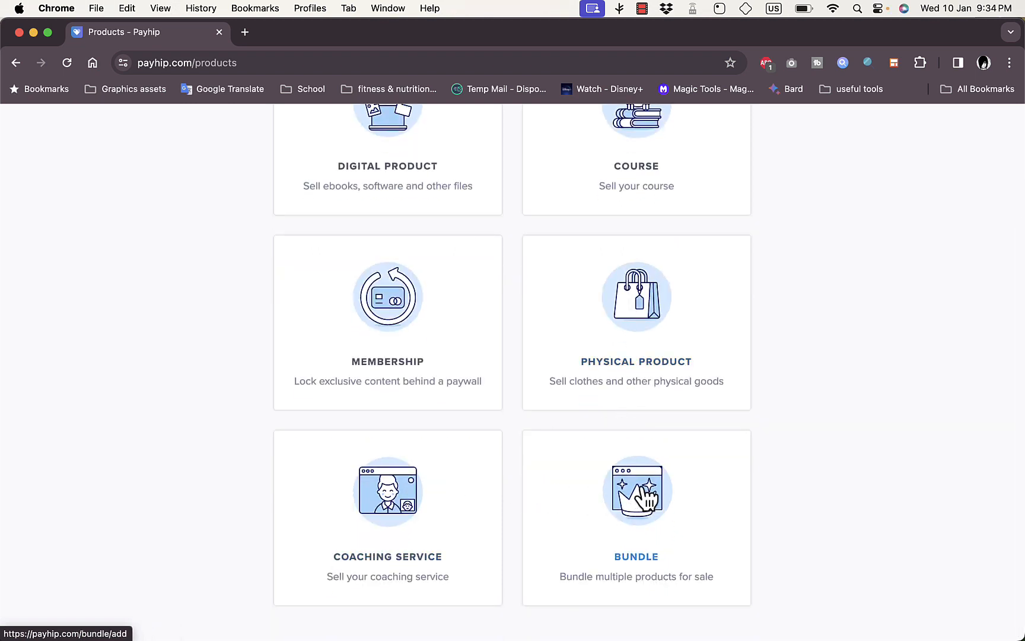
pyautogui.scroll(5, 639, 534)
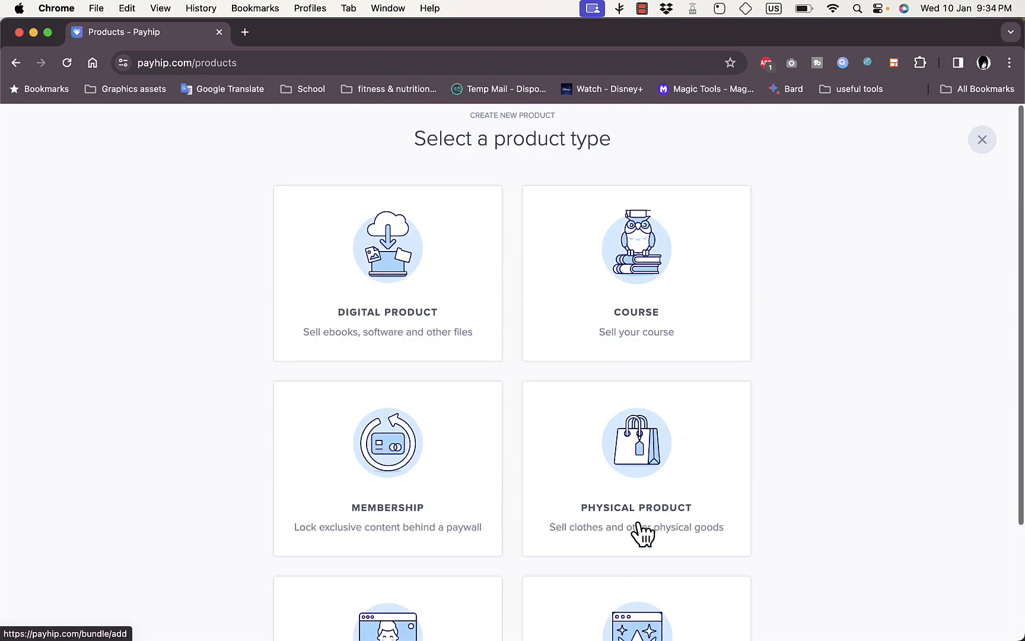
pyautogui.click(407, 270)
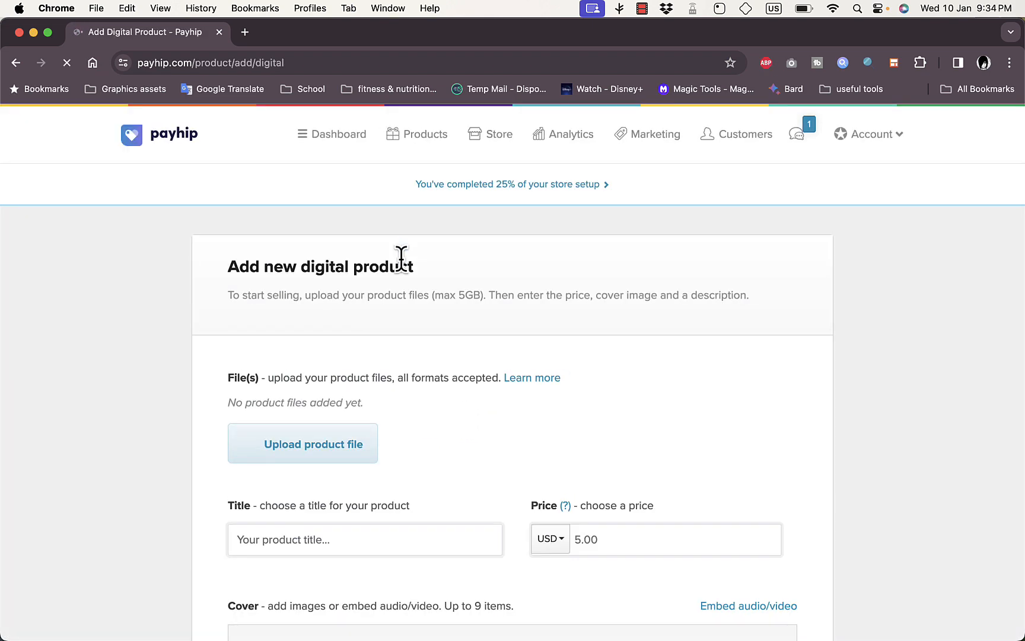
# Upload "Black White and Yellow Bold Fitness Logo.png" from the Downloads folder as the product file.
pyautogui.scroll(-1, 448, 336)
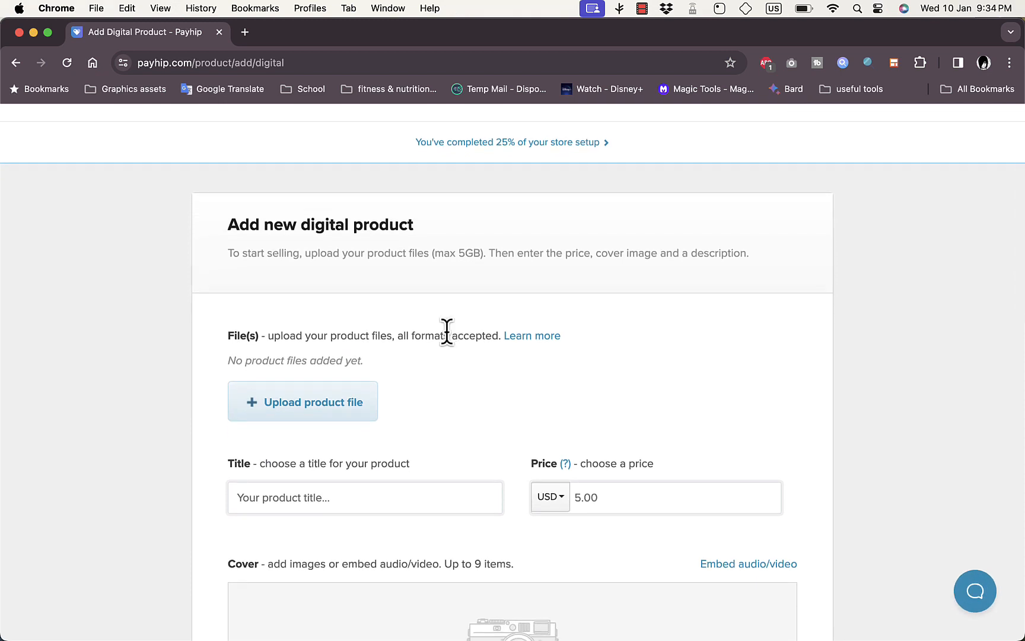
pyautogui.click(308, 404)
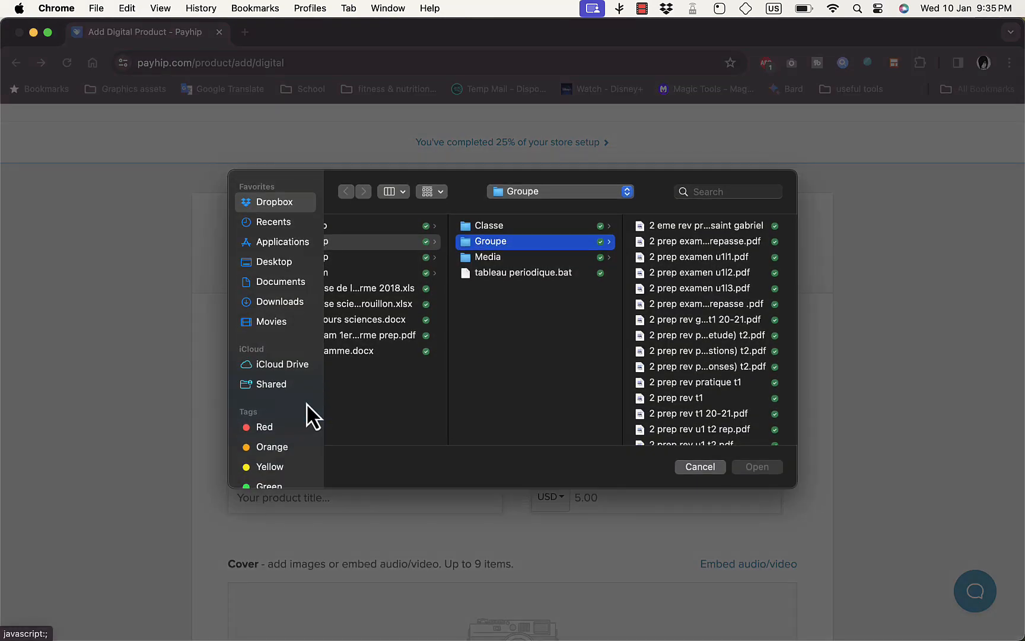
pyautogui.click(269, 304)
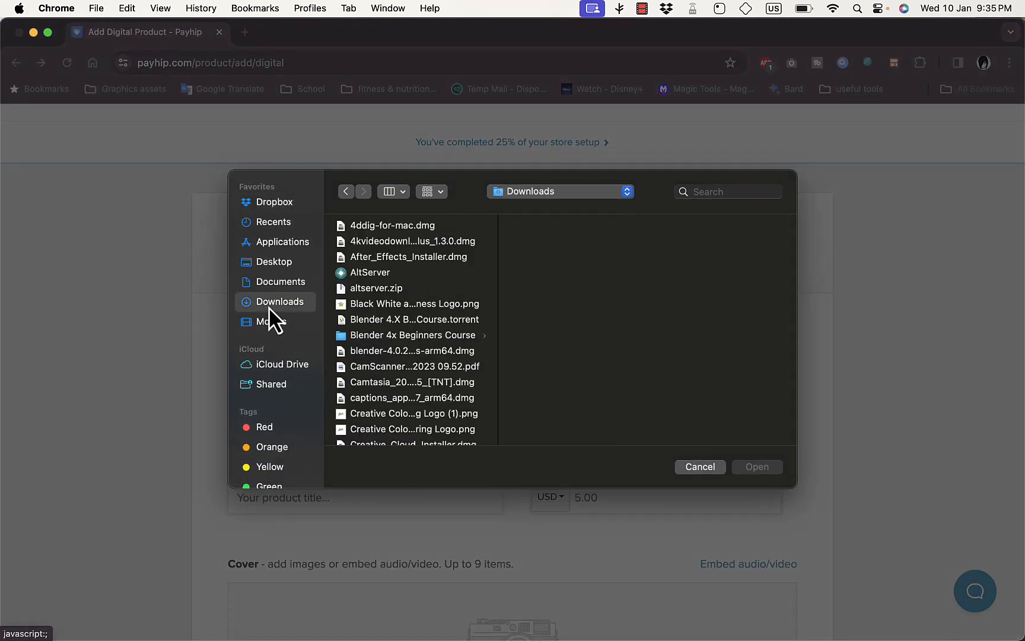
pyautogui.click(394, 307)
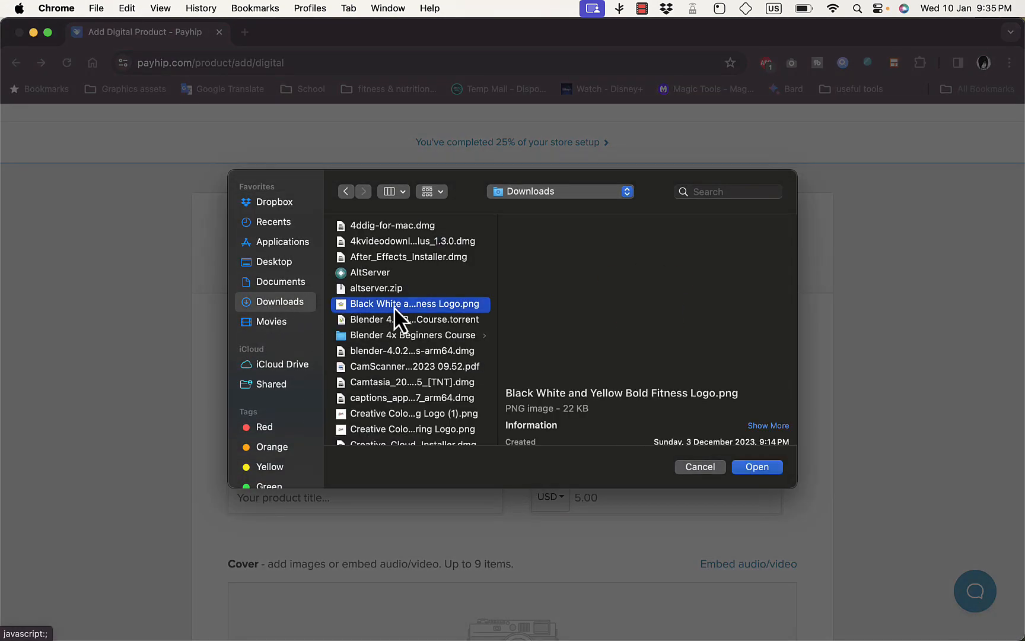
pyautogui.click(756, 468)
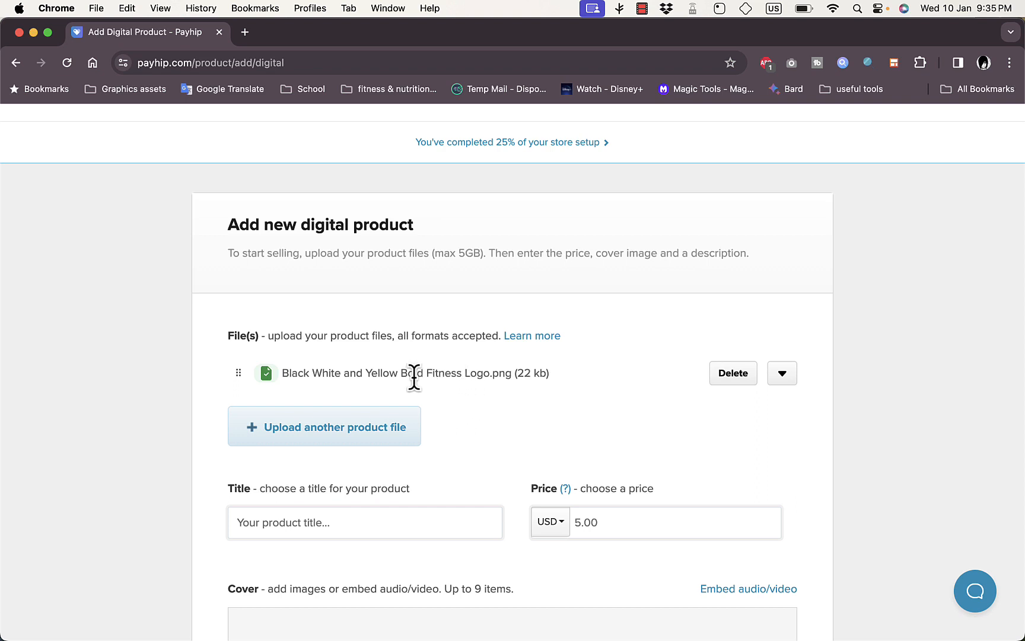
# Title the product "awesome logo" and set its price to 10.00 USD.
pyautogui.click(378, 518)
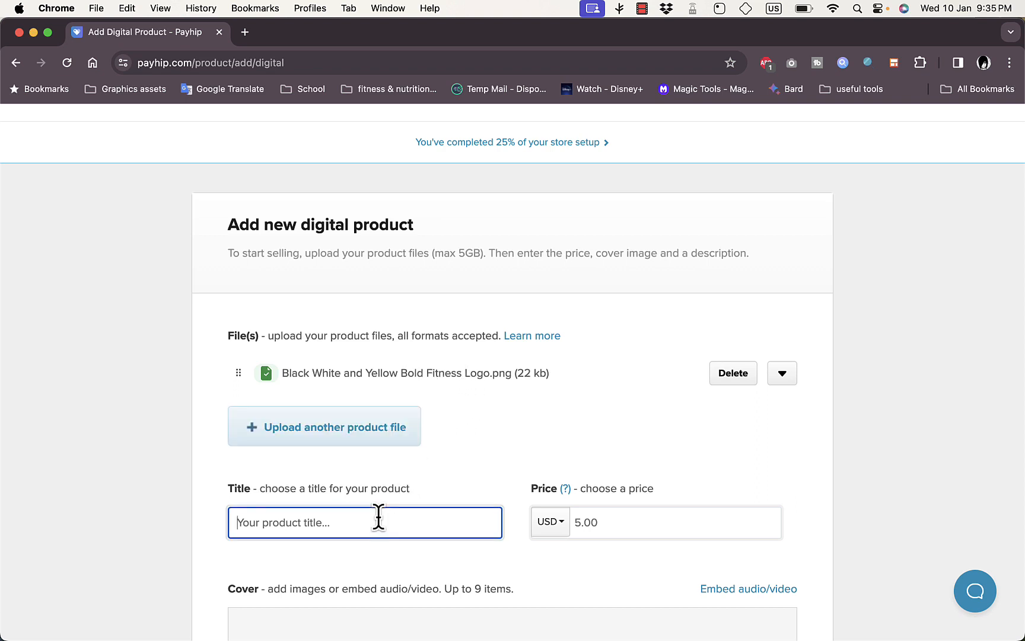
pyautogui.write('awesome logo')
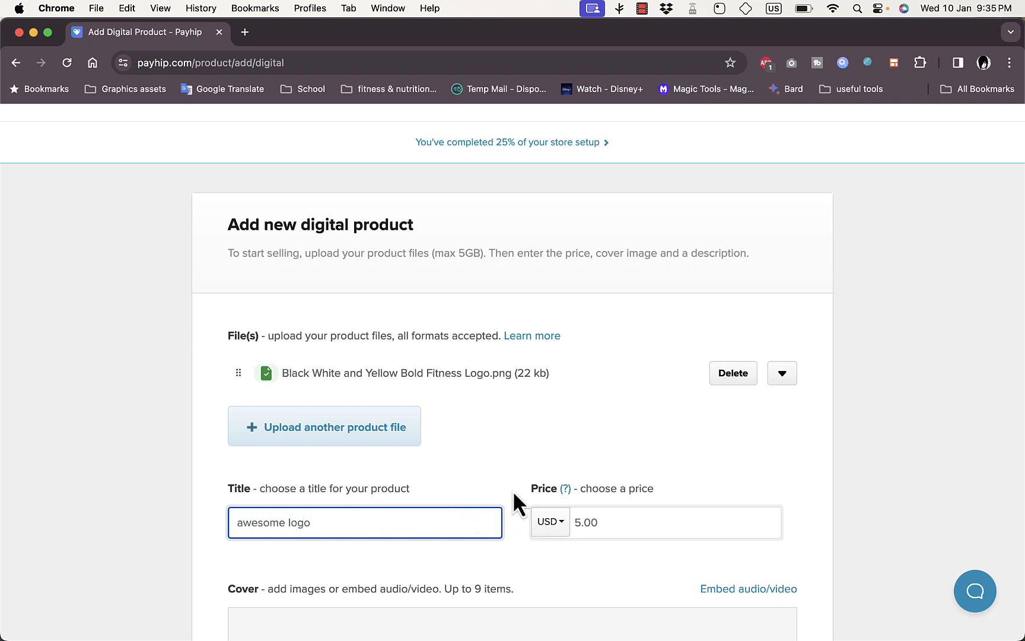
pyautogui.click(578, 523)
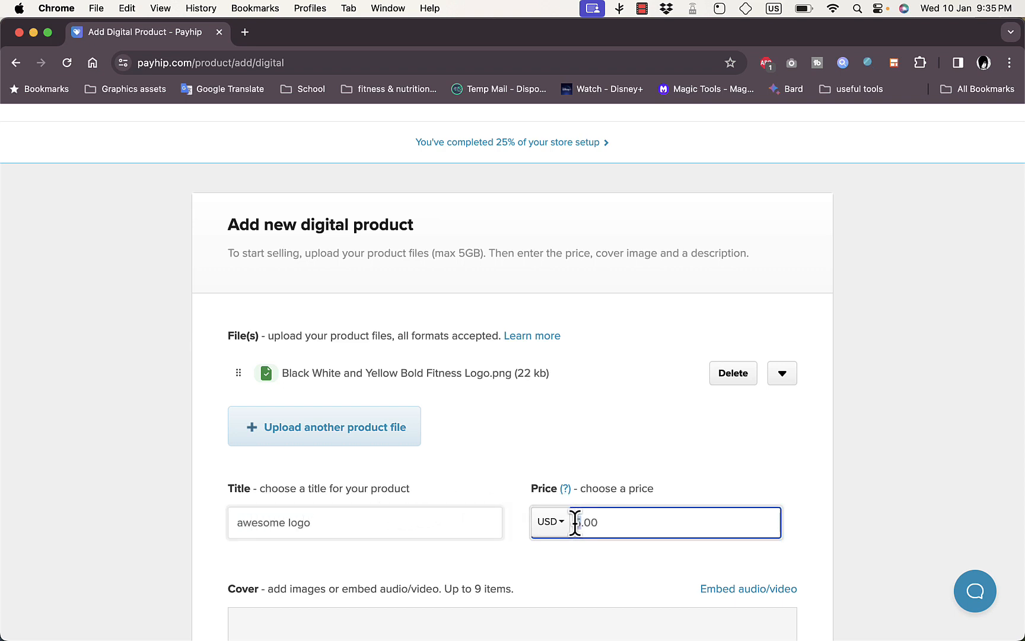
pyautogui.write('10.00')
pyautogui.scroll(-4, 636, 446)
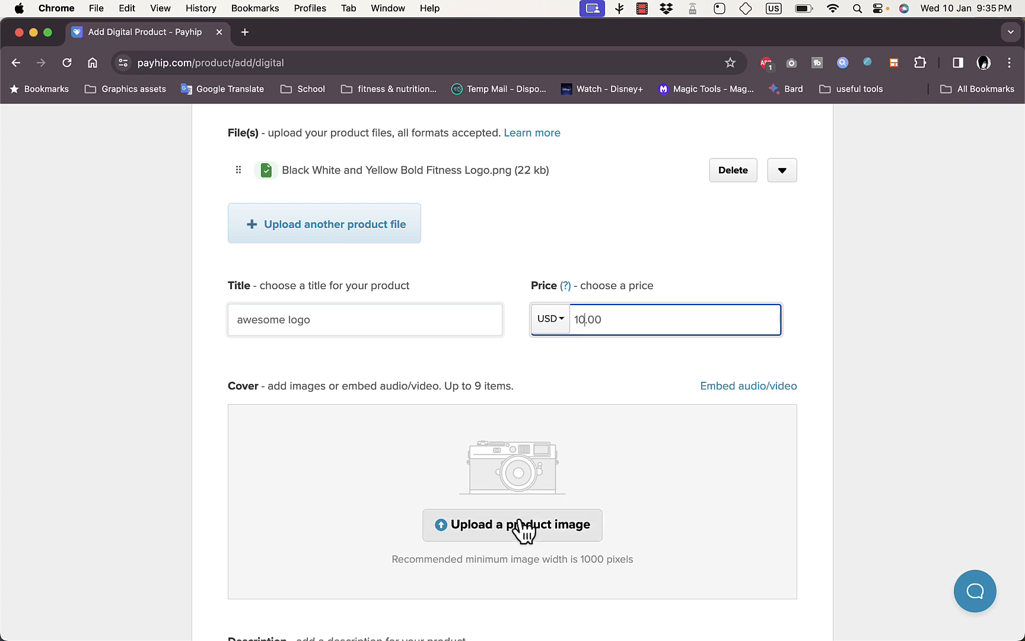
# Upload "Black White and Yellow Bold Fitness Logo.png" from the Downloads folder as the product's cover image.
pyautogui.scroll(-2, 518, 474)
pyautogui.click(521, 474)
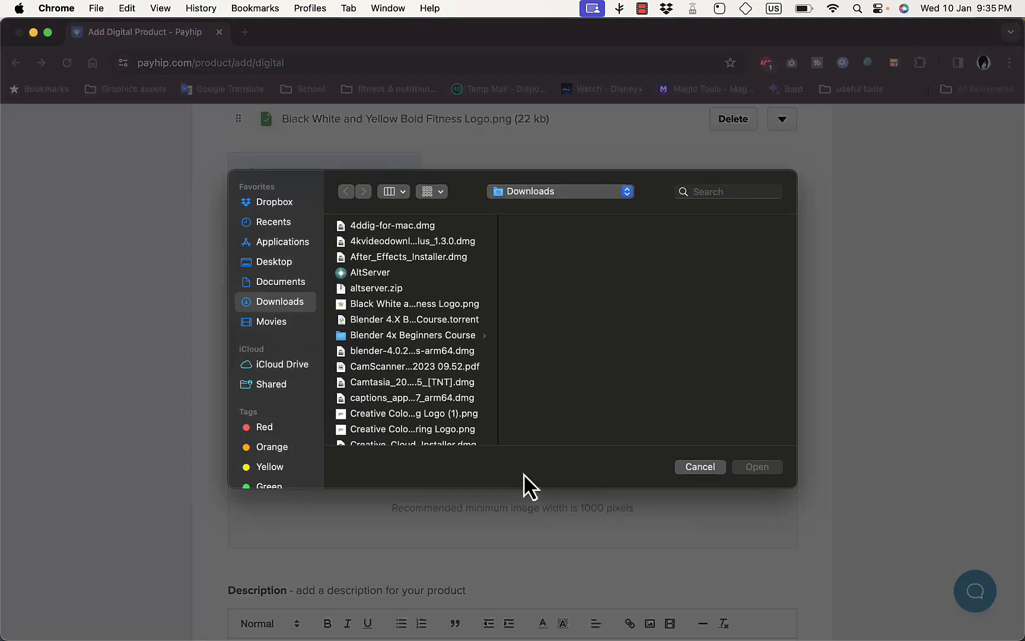
pyautogui.click(416, 305)
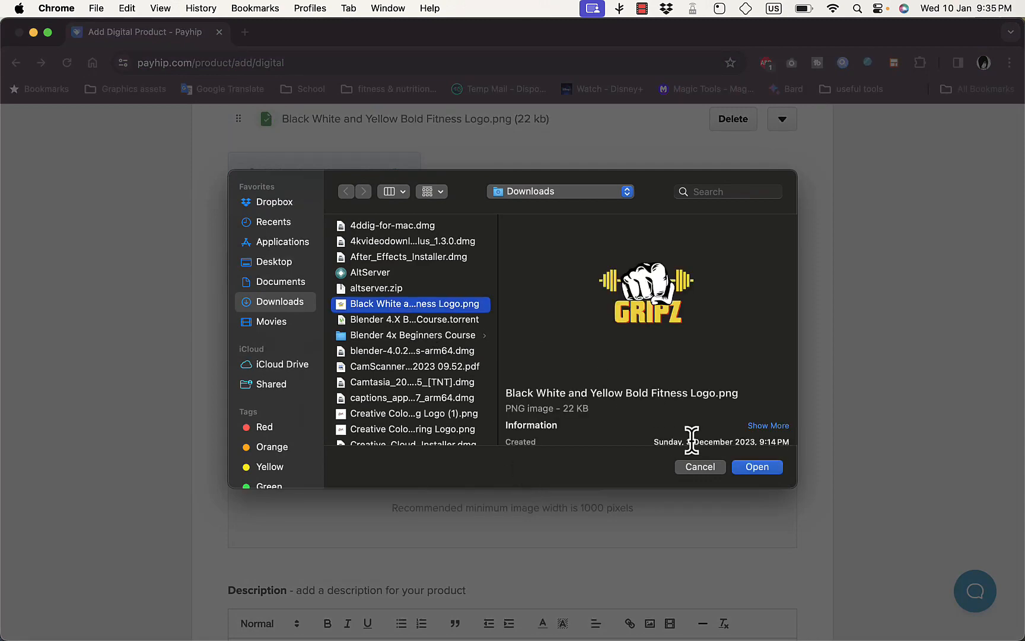
pyautogui.click(756, 468)
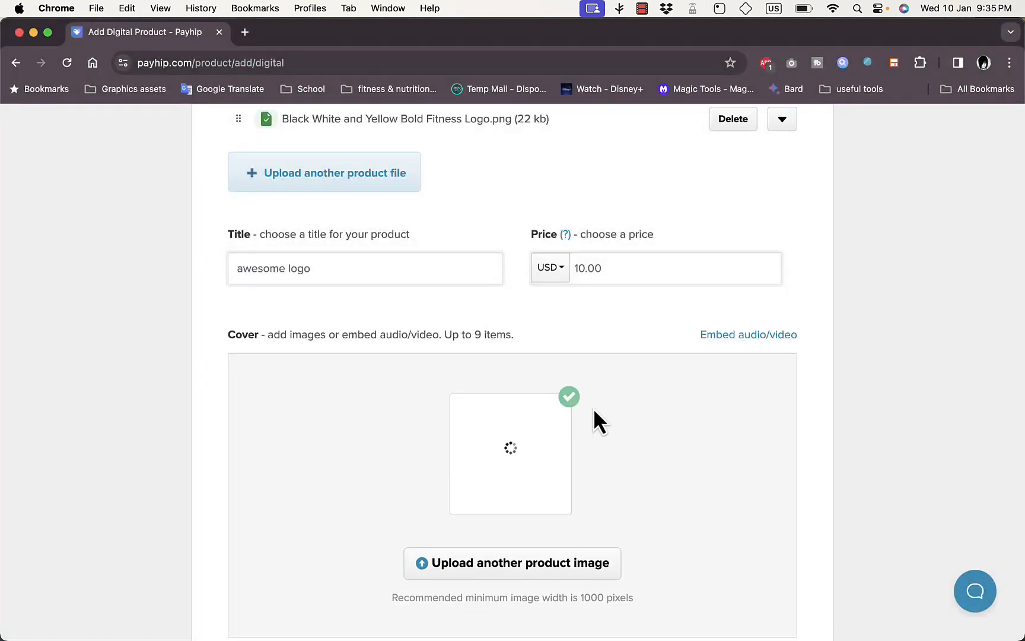
# Enter the product description "this is an awesome logo that you can buy".
pyautogui.scroll(2, 593, 415)
pyautogui.scroll(-10, 594, 415)
pyautogui.scroll(1, 592, 408)
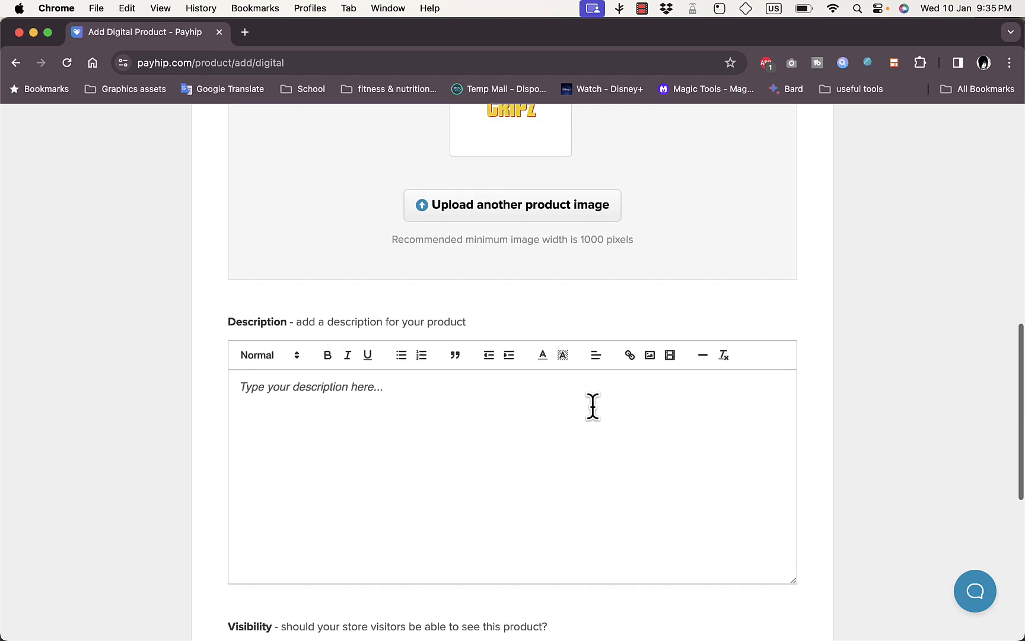
pyautogui.write('th')
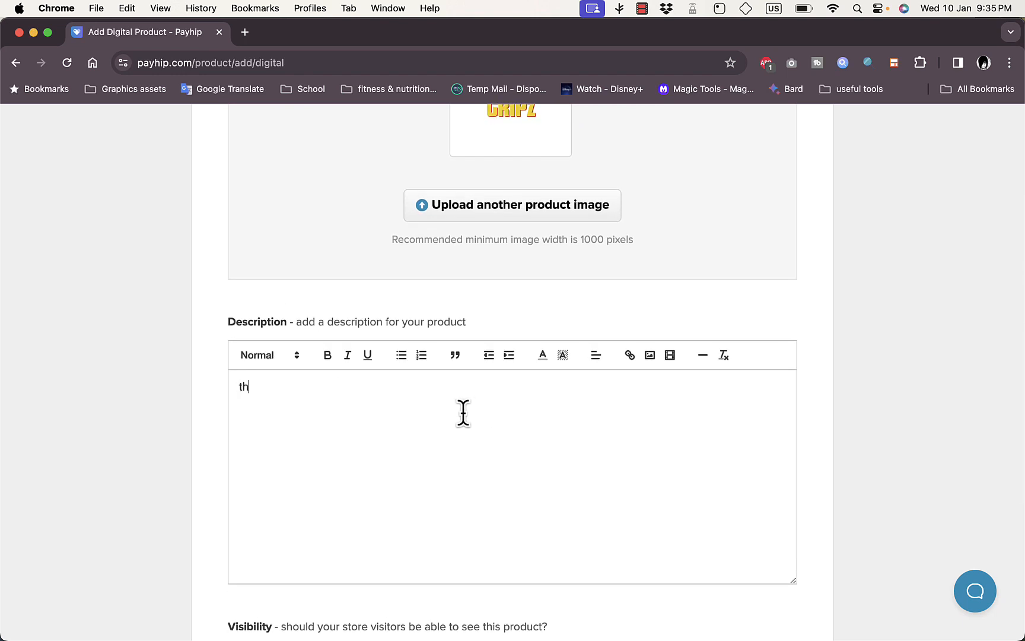
pyautogui.write('is is an awesome logo ')
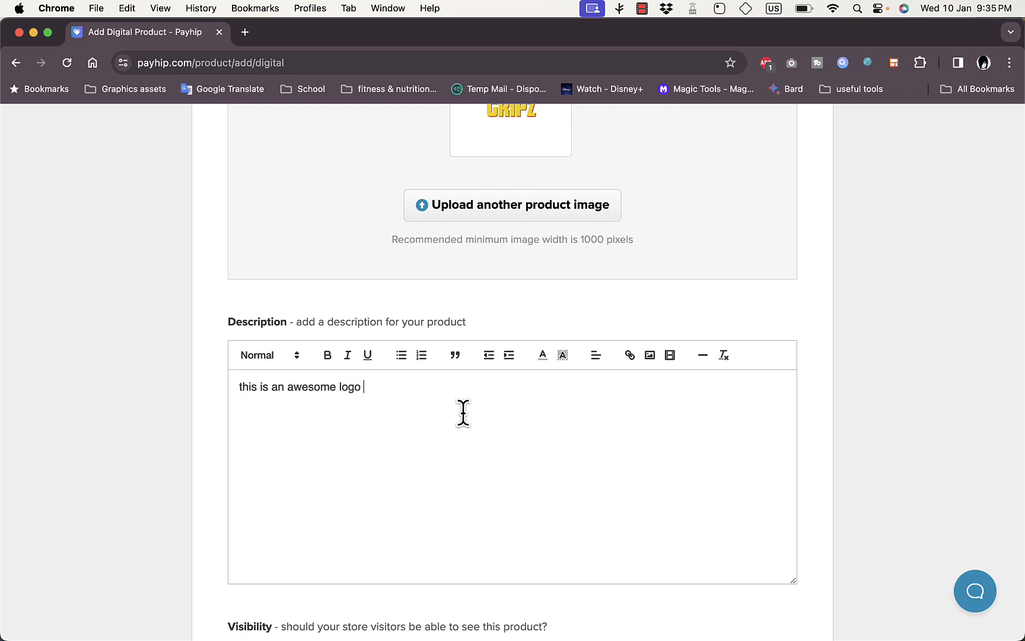
pyautogui.write('that you can buy')
# Examine the product's advanced options, briefly enabling the different variations setting to see what it offers.
pyautogui.scroll(-6, 463, 413)
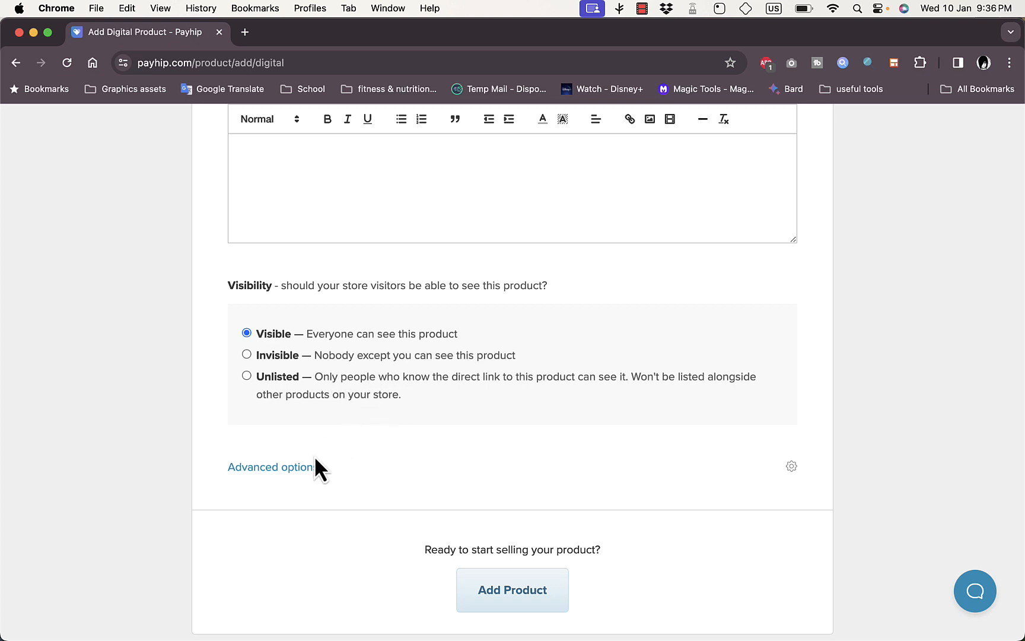
pyautogui.click(302, 469)
pyautogui.scroll(-5, 478, 451)
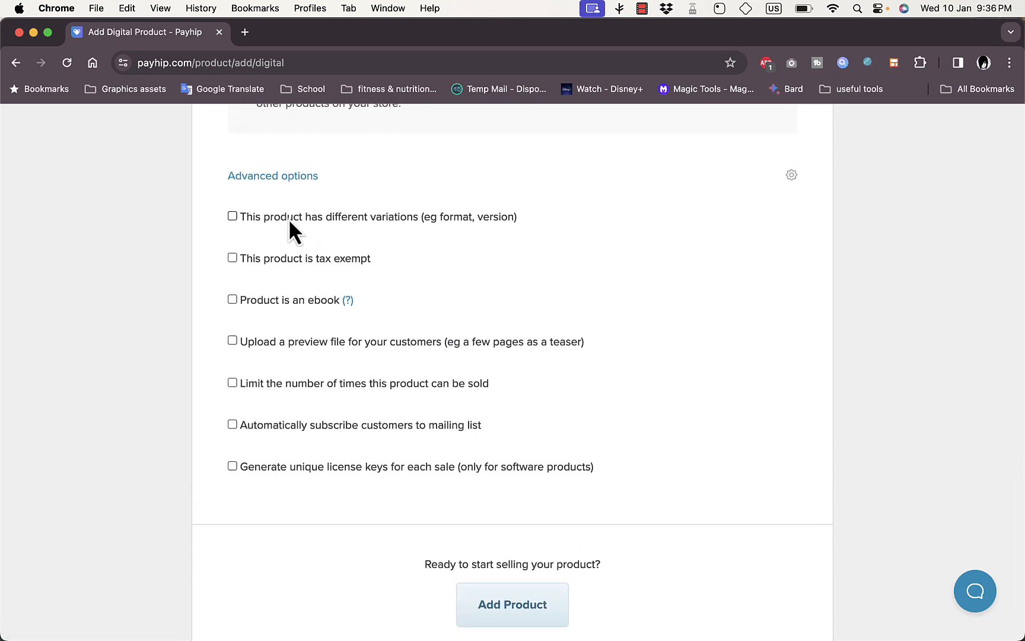
pyautogui.click(232, 217)
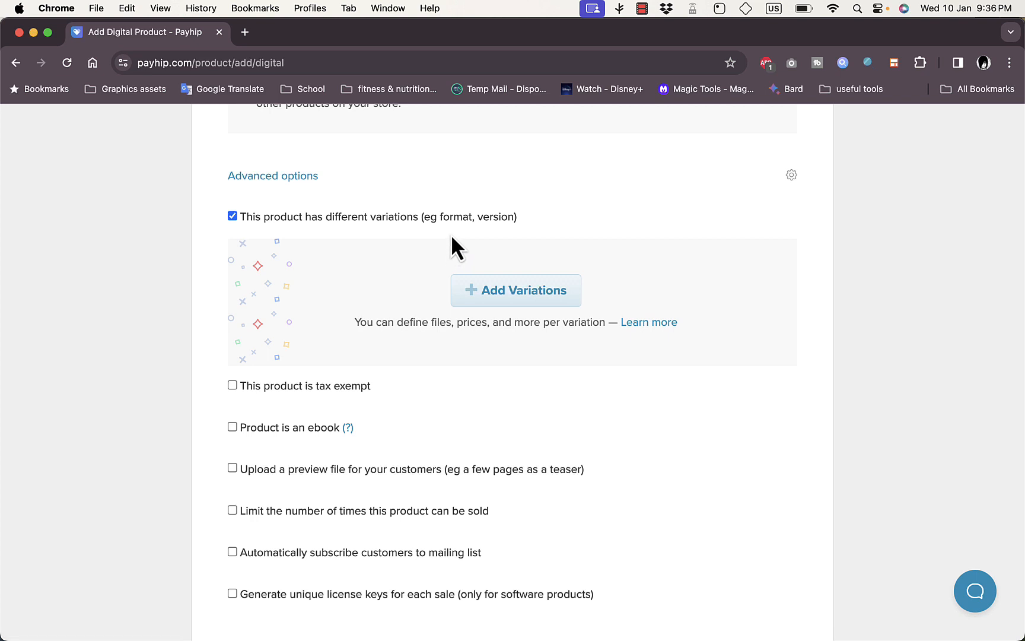
pyautogui.click(233, 217)
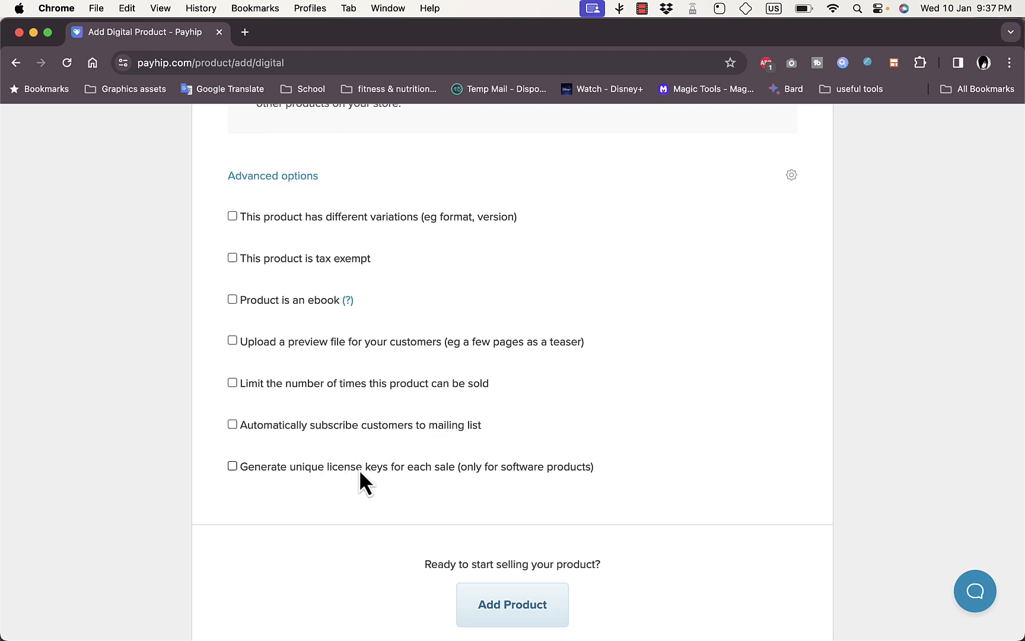
# Review the completed product form and add the product to the store.
pyautogui.scroll(-3, 511, 487)
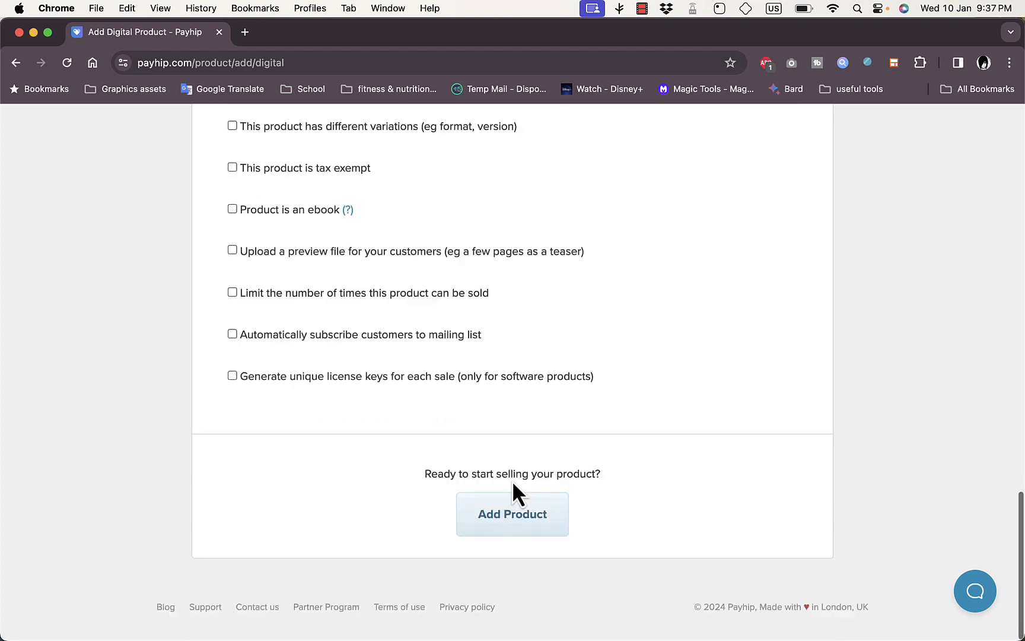
pyautogui.scroll(10, 512, 479)
pyautogui.scroll(-10, 513, 480)
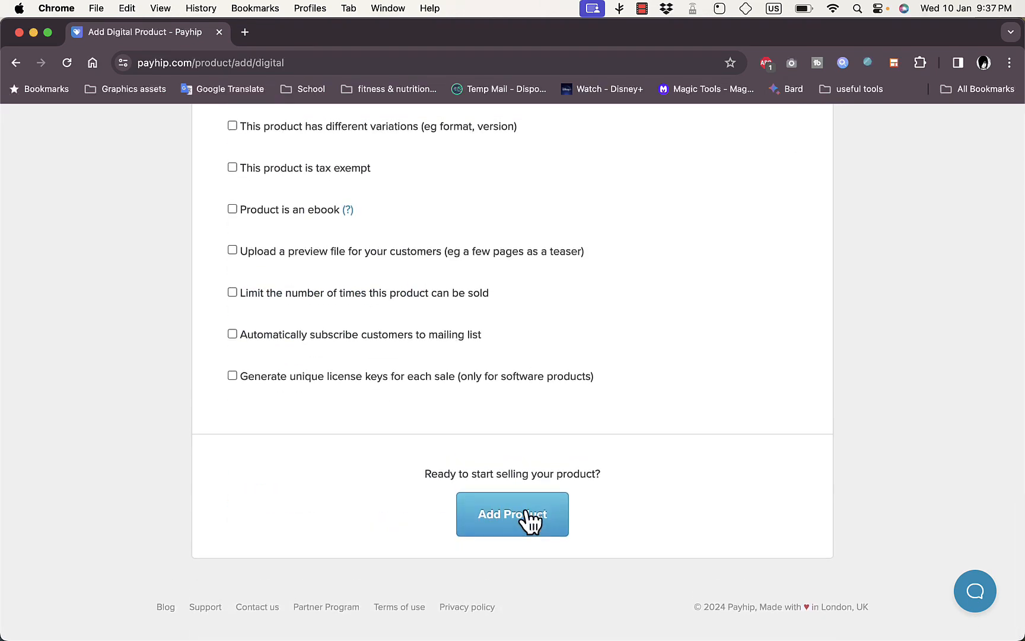
pyautogui.click(526, 515)
# View the new product's public page, check its image, price and description, and close it.
pyautogui.scroll(-2, 523, 309)
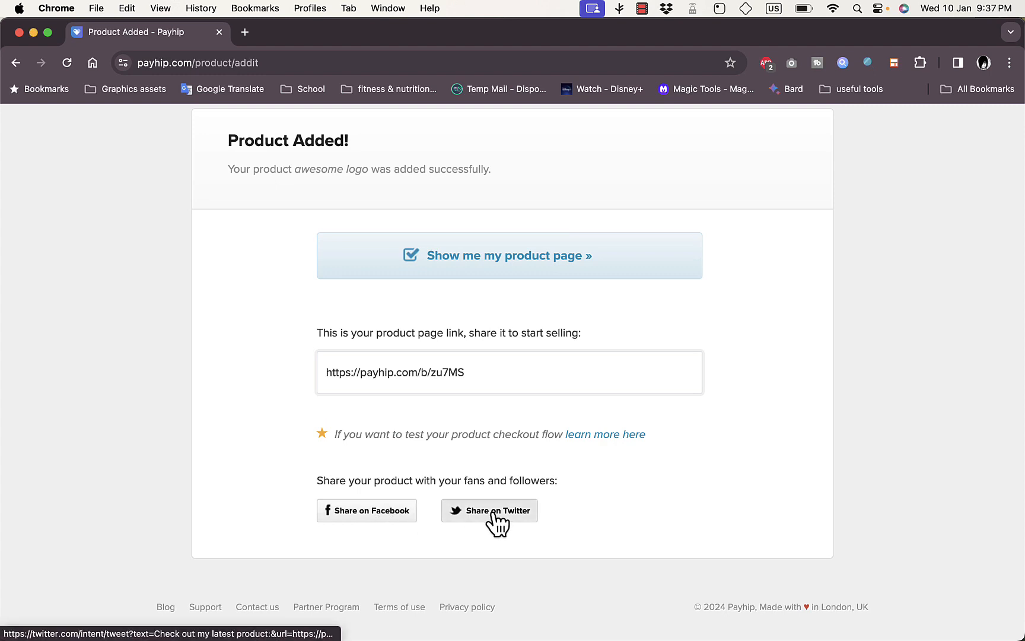
pyautogui.scroll(3, 529, 308)
pyautogui.click(515, 355)
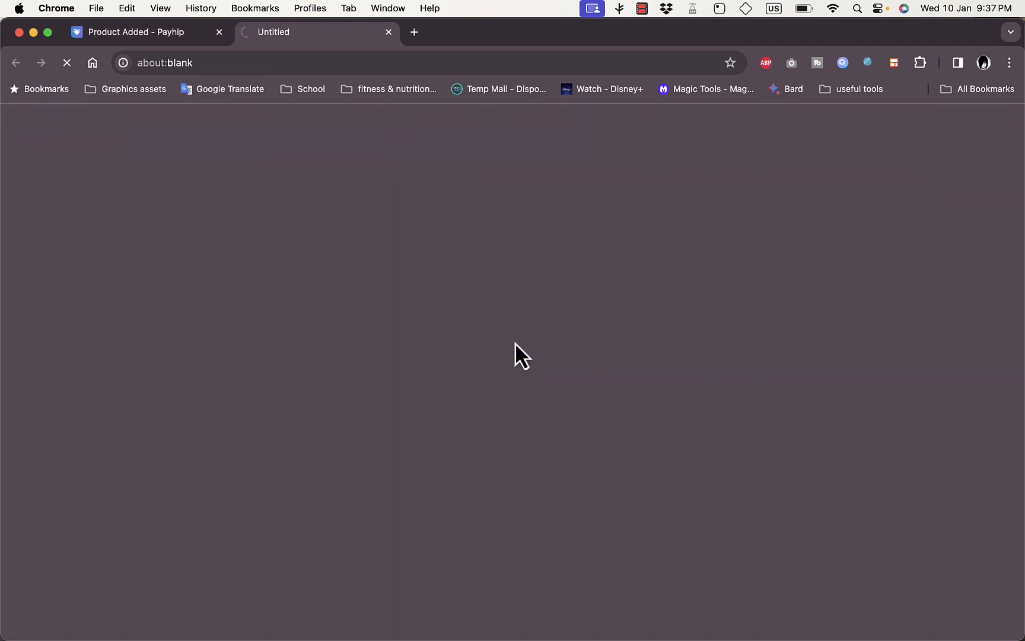
pyautogui.scroll(-4, 570, 320)
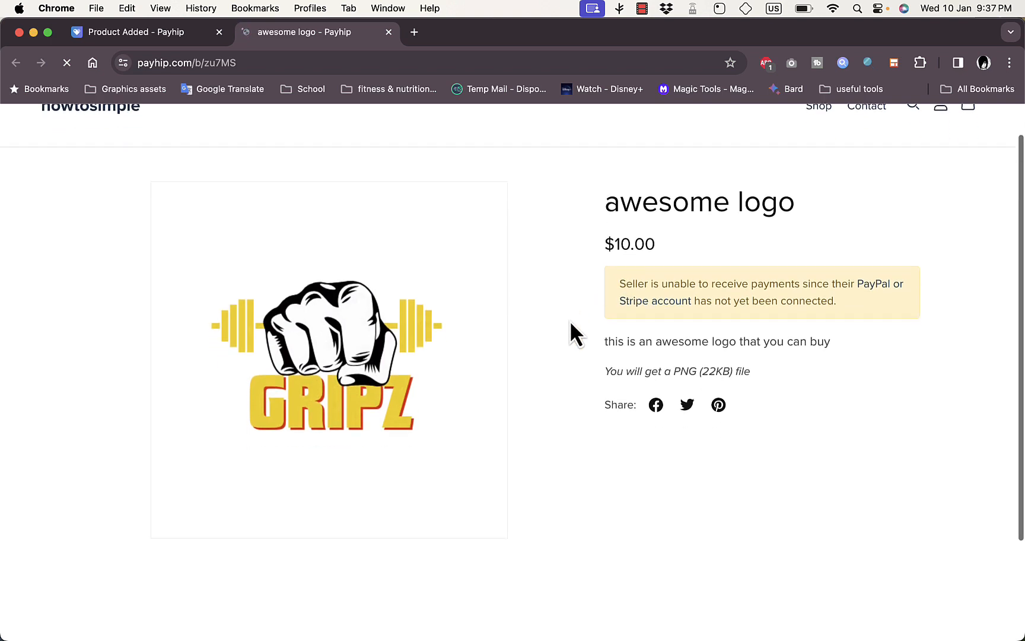
pyautogui.scroll(4, 569, 320)
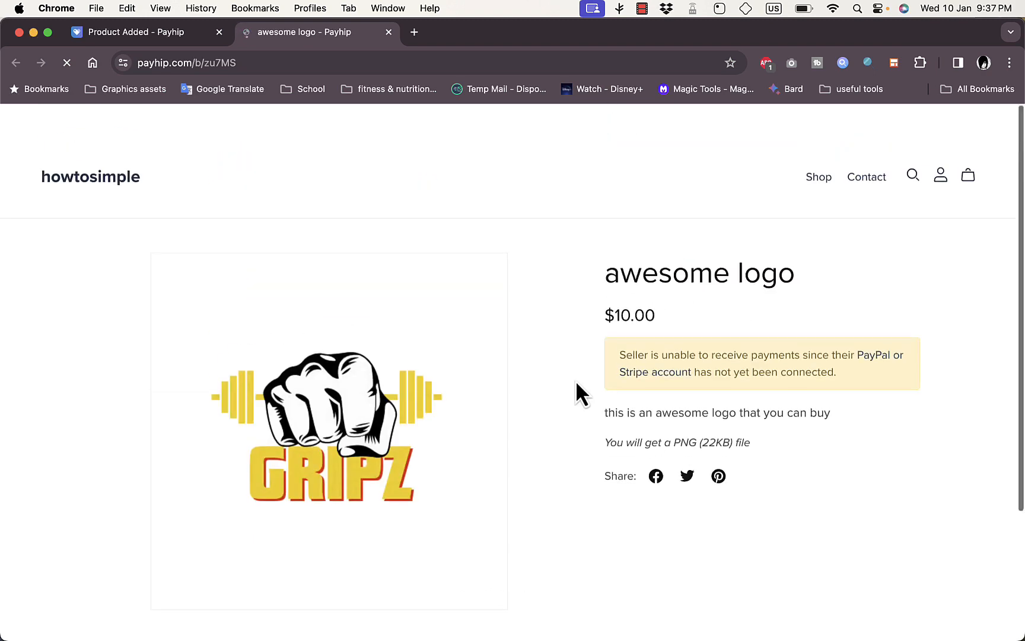
pyautogui.click(388, 32)
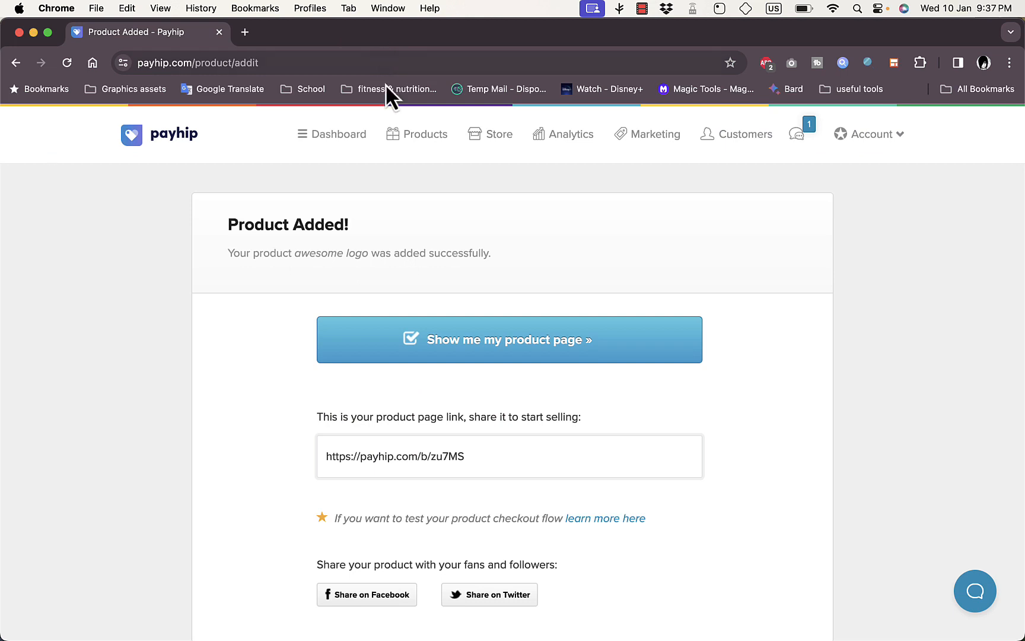
# Launch the store builder and look over the All Products home page with the new product.
pyautogui.click(481, 141)
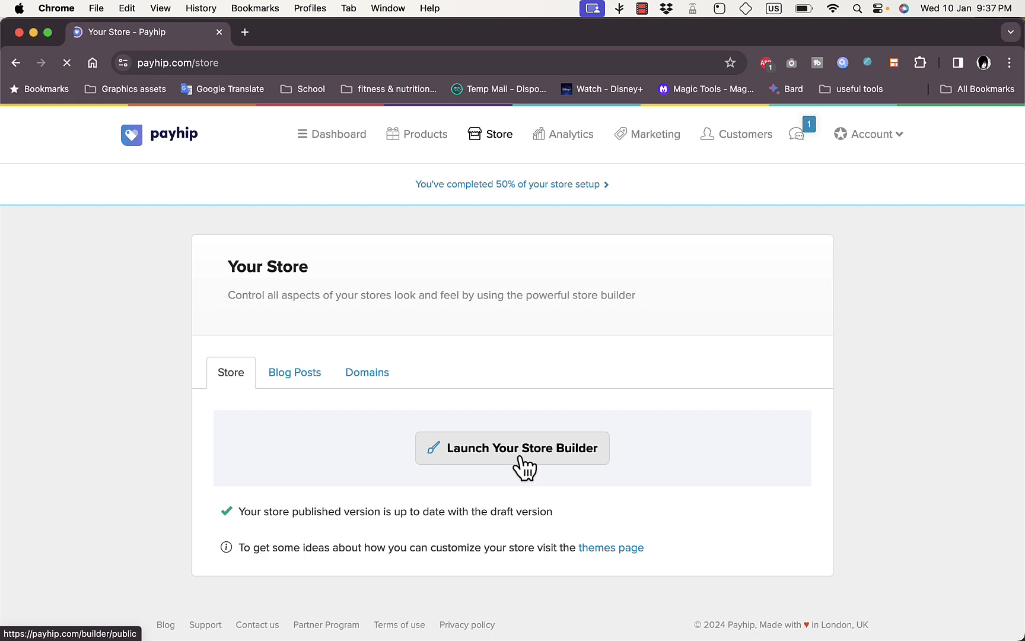
pyautogui.click(522, 459)
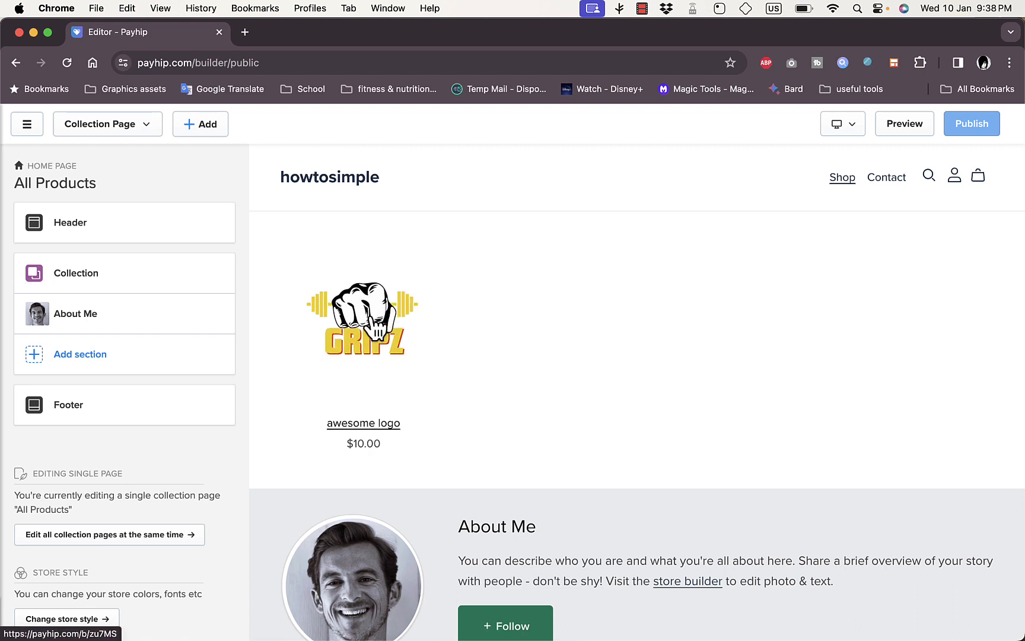
pyautogui.scroll(-3, 457, 309)
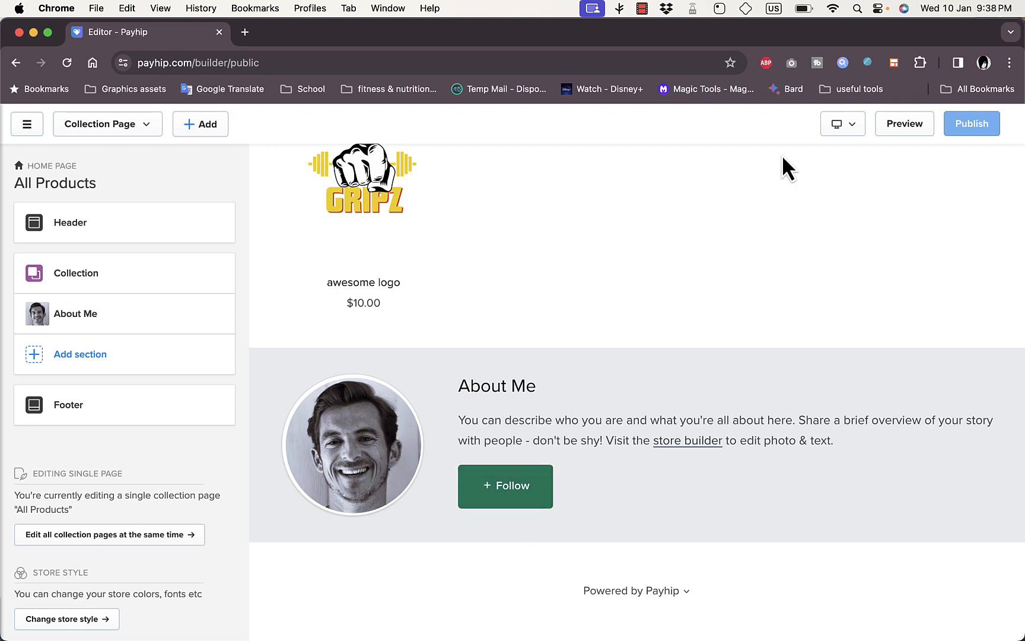
pyautogui.scroll(3, 649, 366)
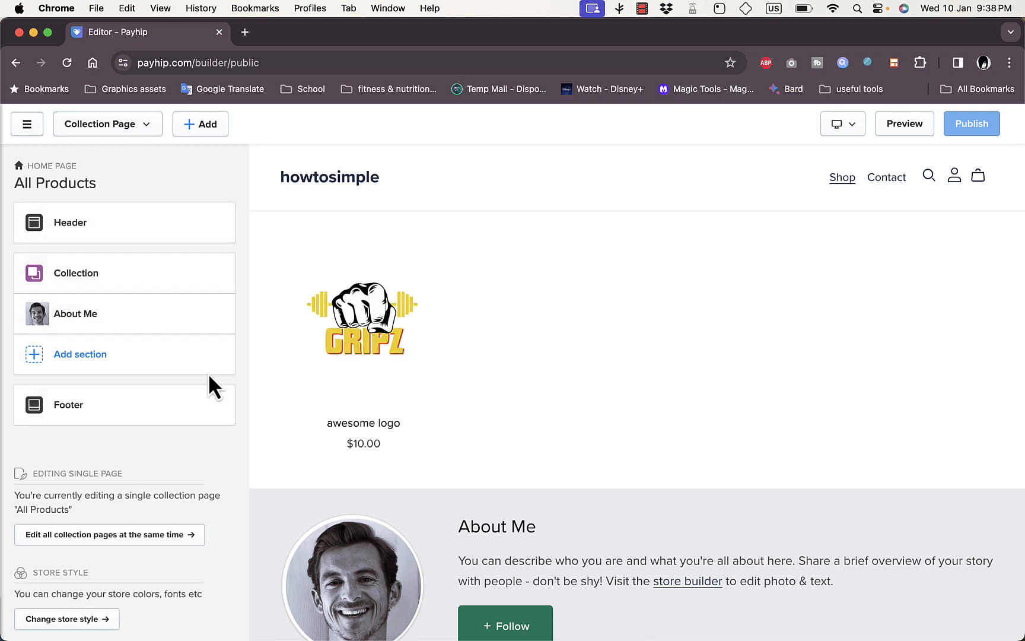
# Set the orange lily photo from the free Nature images as the store logo in the header section.
pyautogui.click(101, 244)
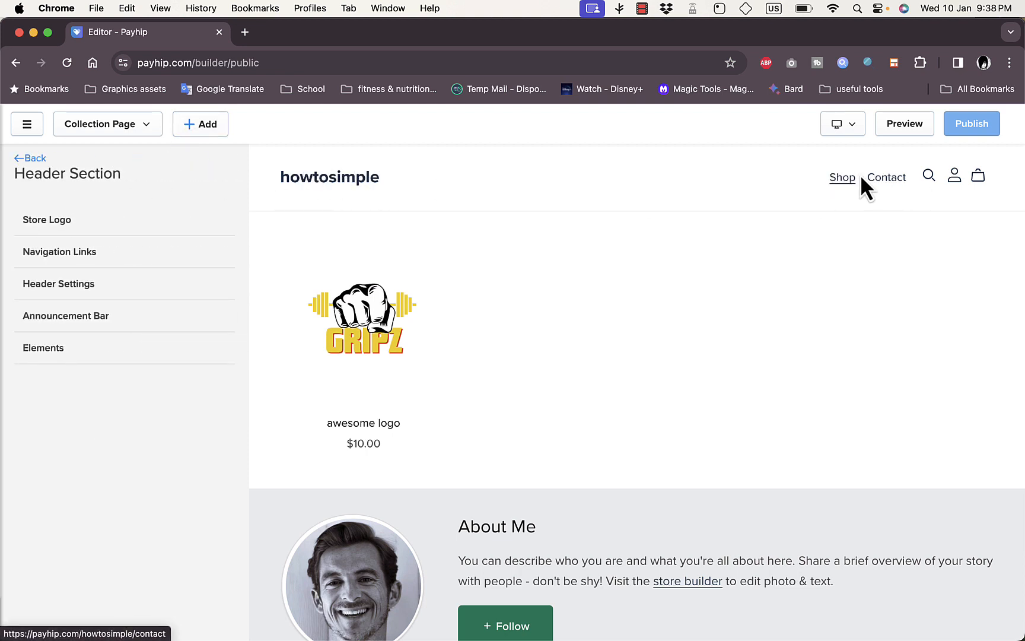
pyautogui.click(56, 221)
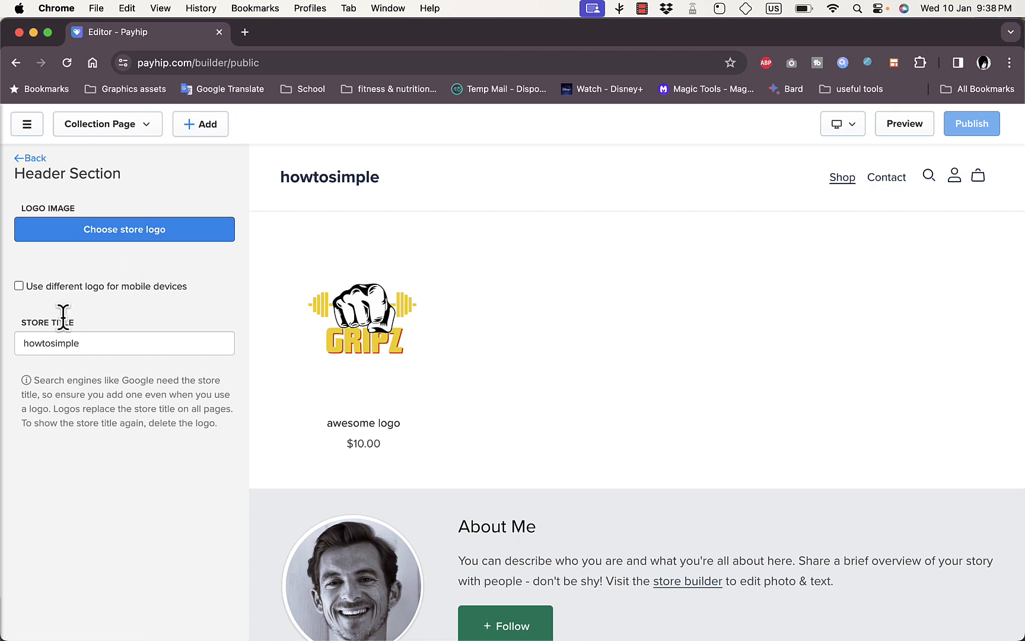
pyautogui.click(122, 236)
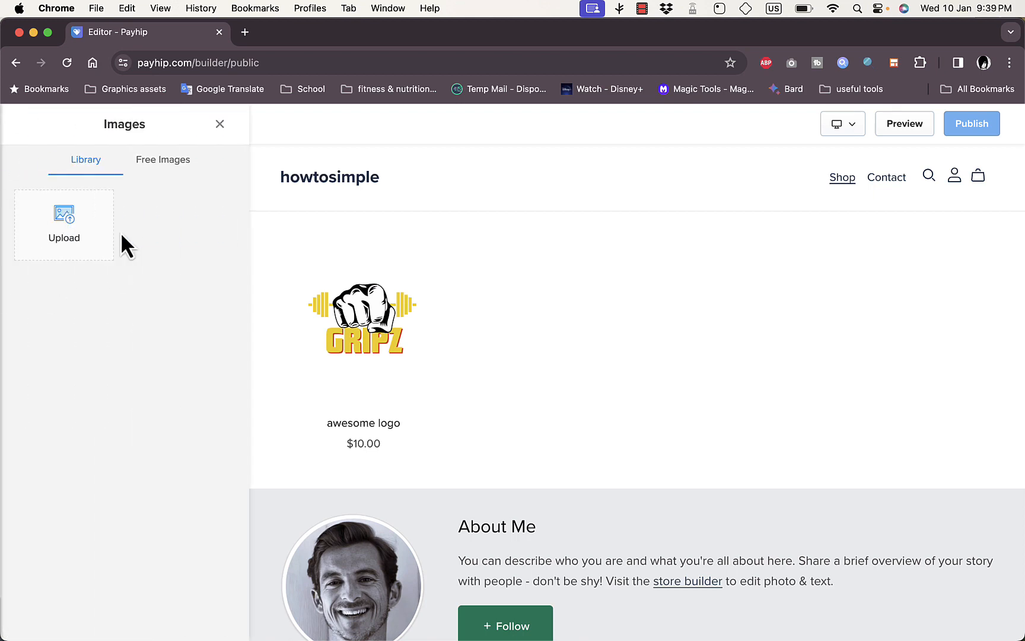
pyautogui.click(68, 226)
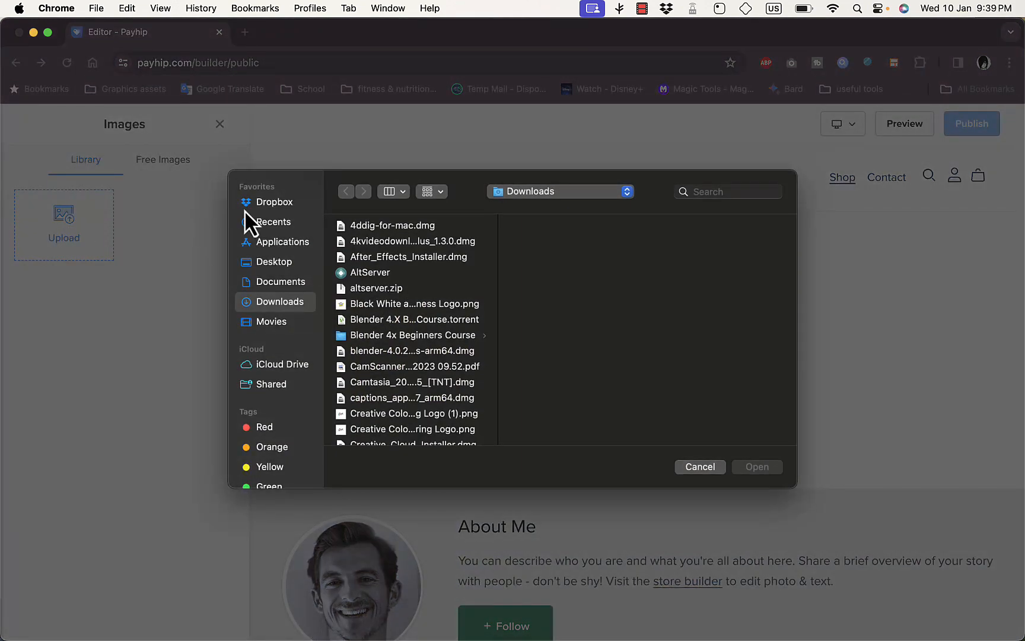
pyautogui.click(685, 468)
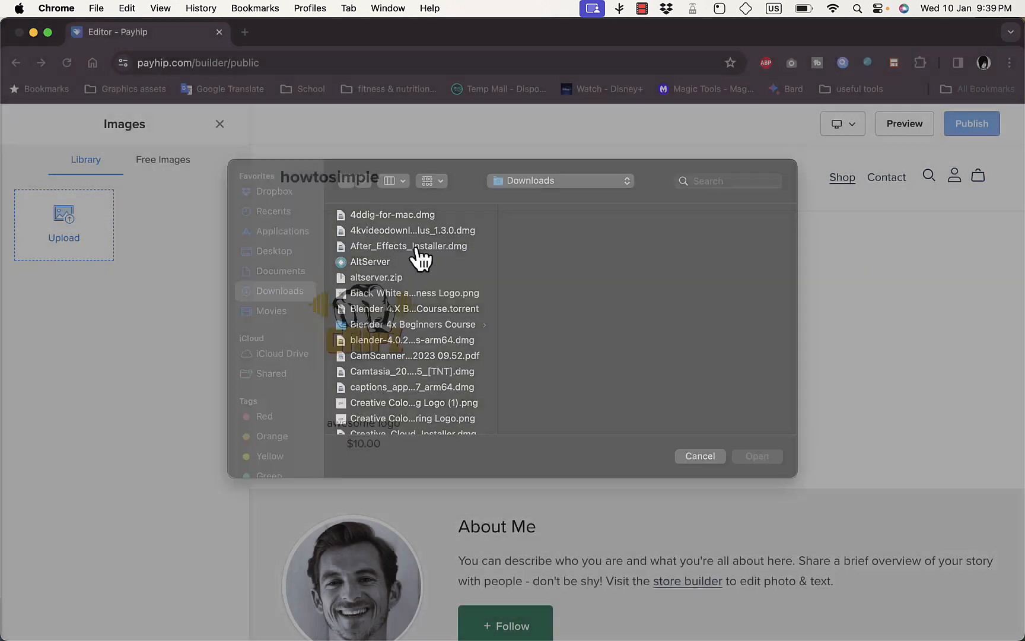
pyautogui.click(164, 159)
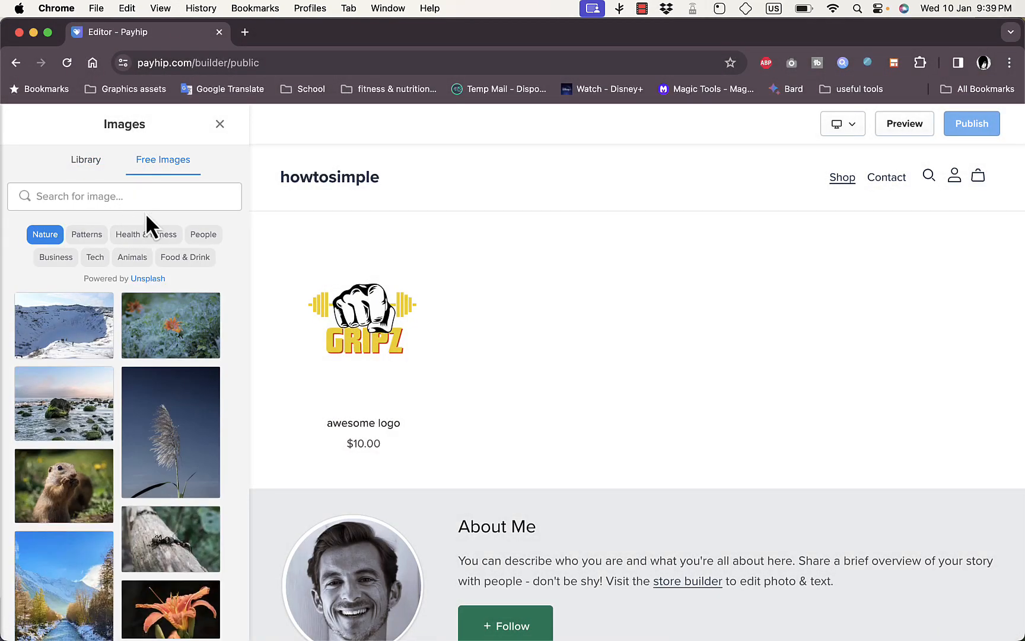
pyautogui.click(175, 612)
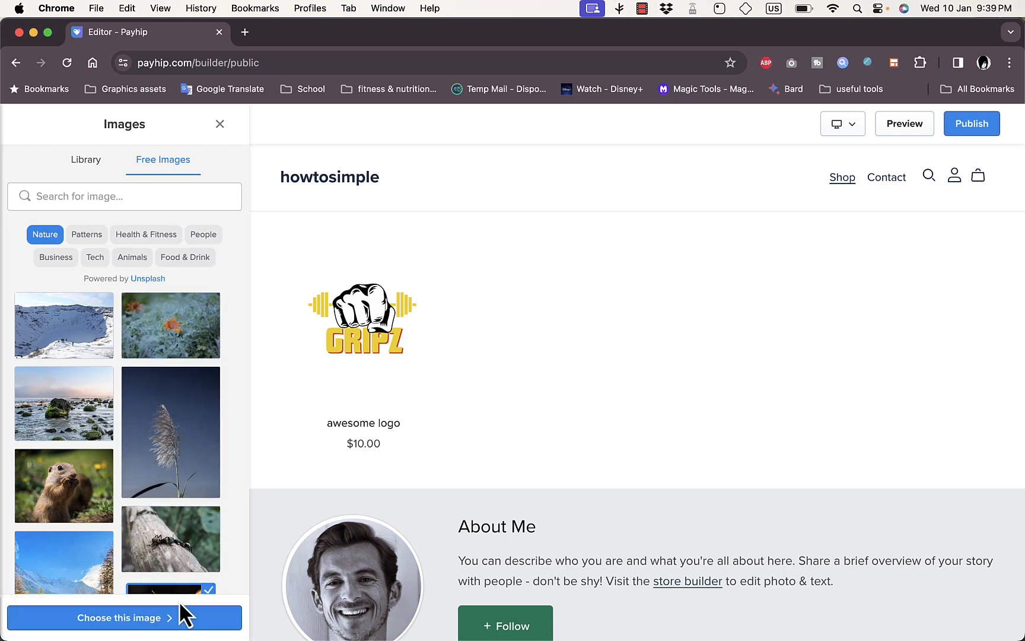
pyautogui.click(149, 625)
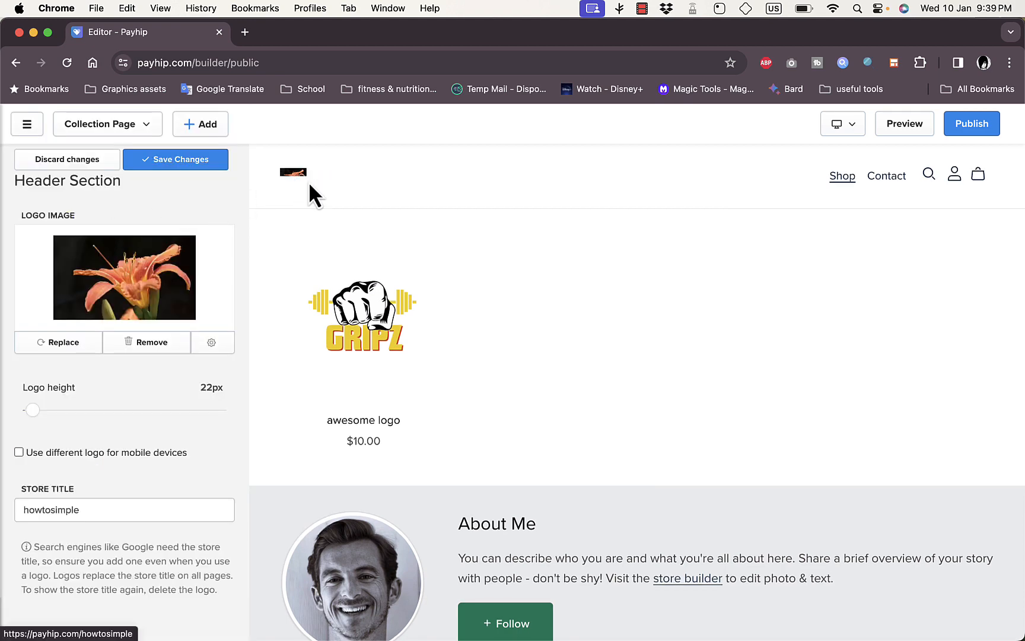
# Save the new header logo, then set the logo height to 57px and save that change.
pyautogui.scroll(-2, 56, 442)
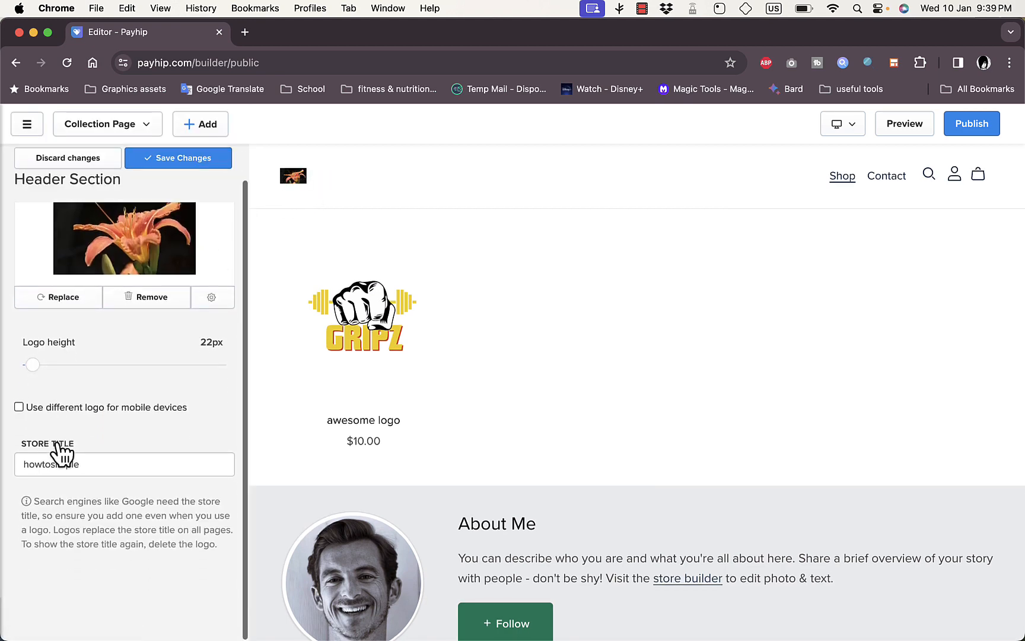
pyautogui.scroll(2, 57, 442)
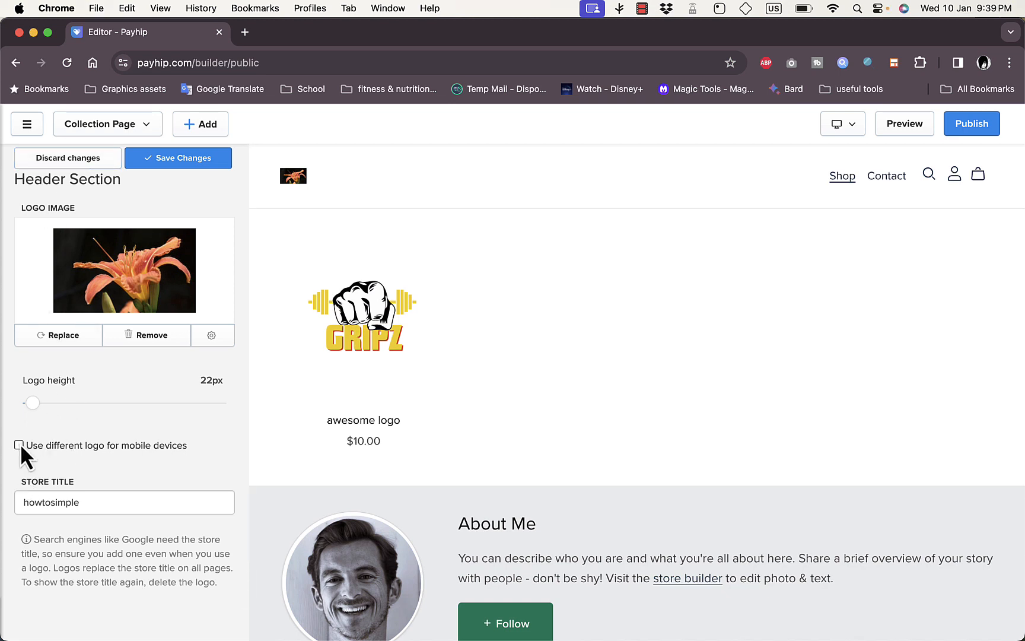
pyautogui.click(172, 159)
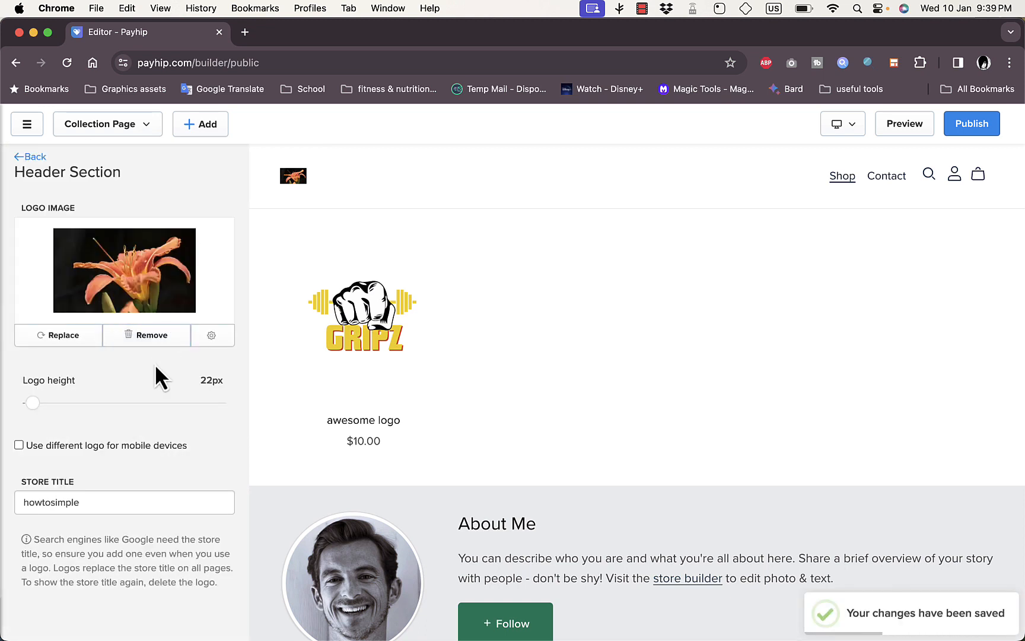
pyautogui.moveTo(41, 403); pyautogui.dragTo(83, 403)
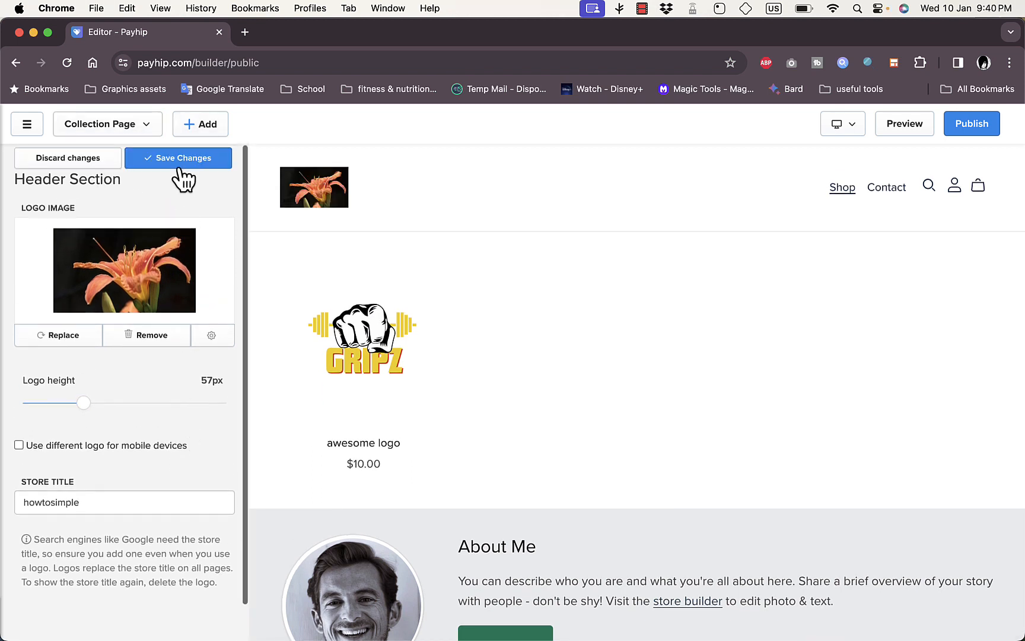
pyautogui.click(180, 161)
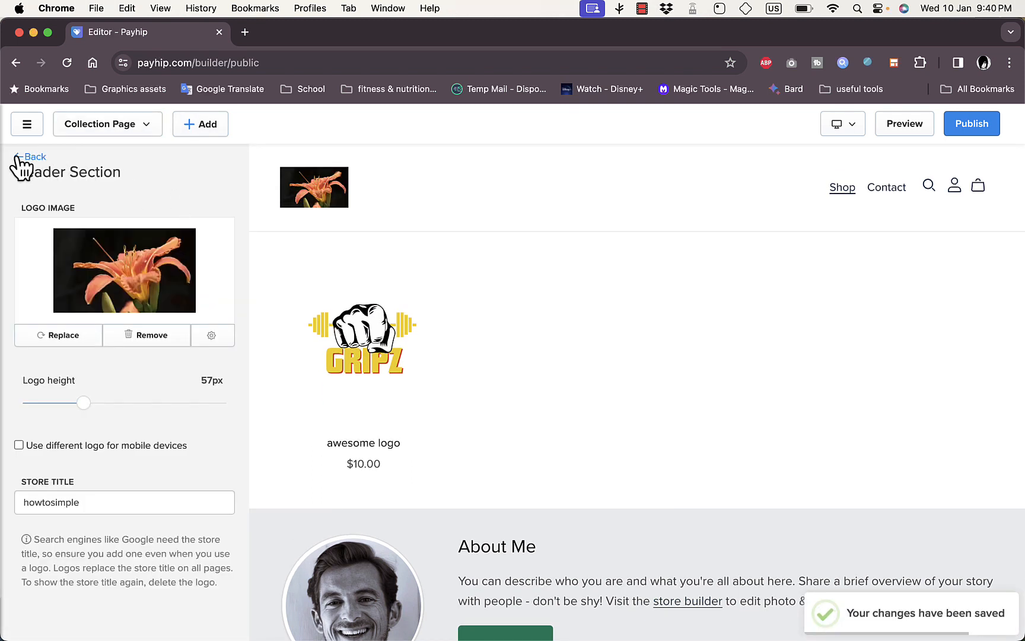
# Reorder the header's navigation links so Contact comes before Shop, keeping both as top-level links.
pyautogui.click(18, 158)
pyautogui.click(93, 260)
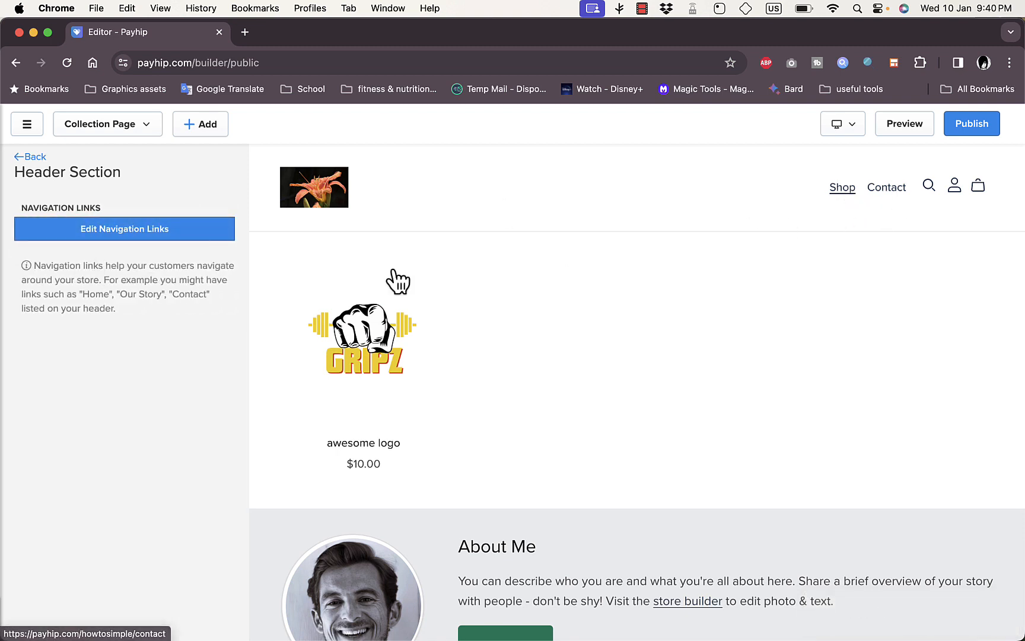
pyautogui.click(186, 230)
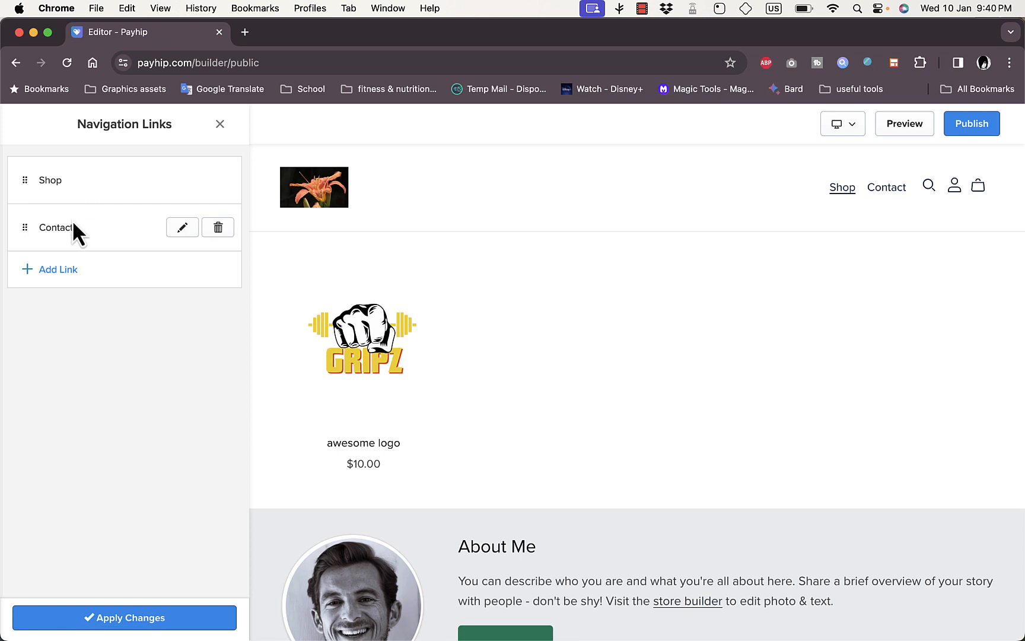
pyautogui.moveTo(19, 178); pyautogui.dragTo(52, 219)
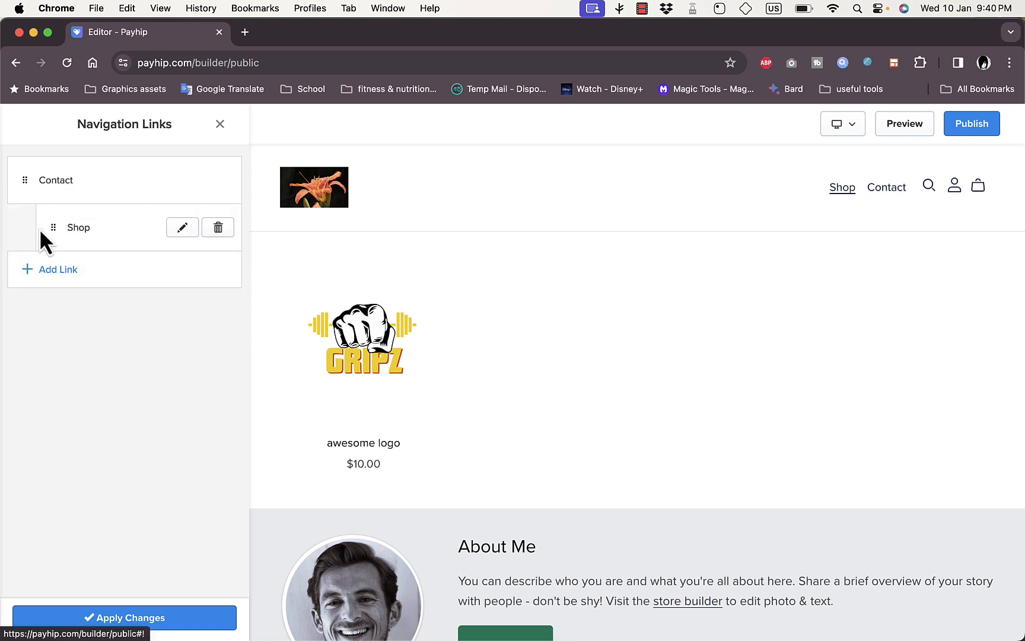
pyautogui.moveTo(55, 228); pyautogui.dragTo(34, 272)
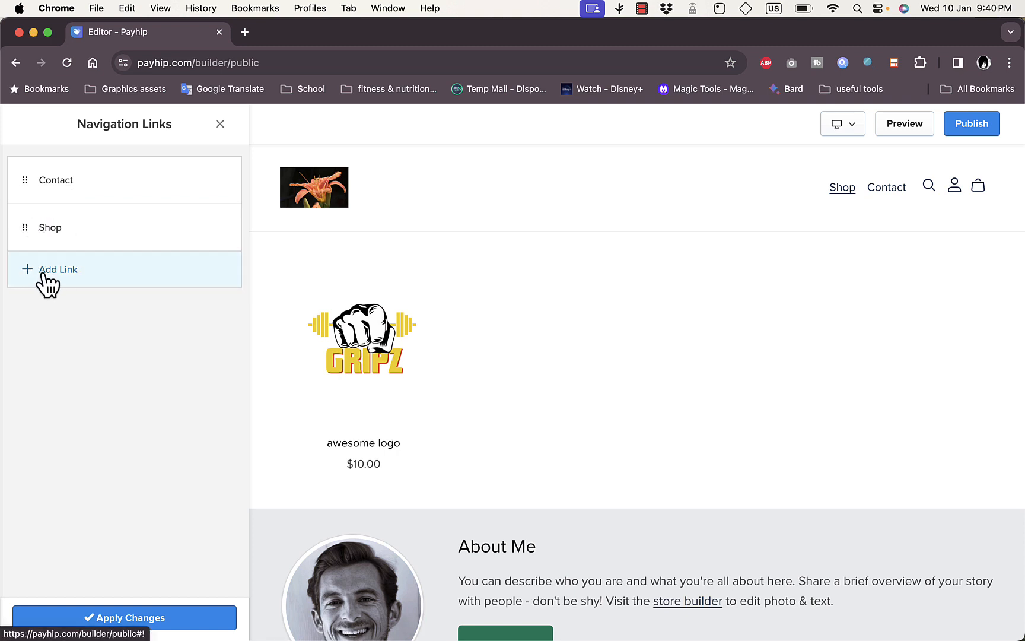
# Rename the Contact navigation link to "Contact us", make it open in a new tab, and apply and save the changes.
pyautogui.click(178, 176)
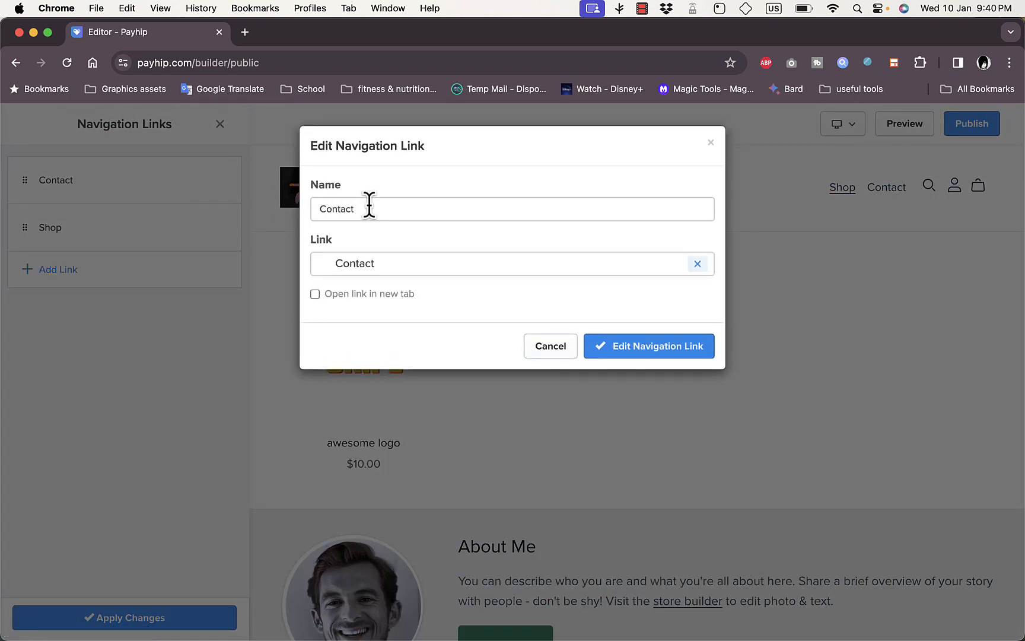
pyautogui.click(369, 206)
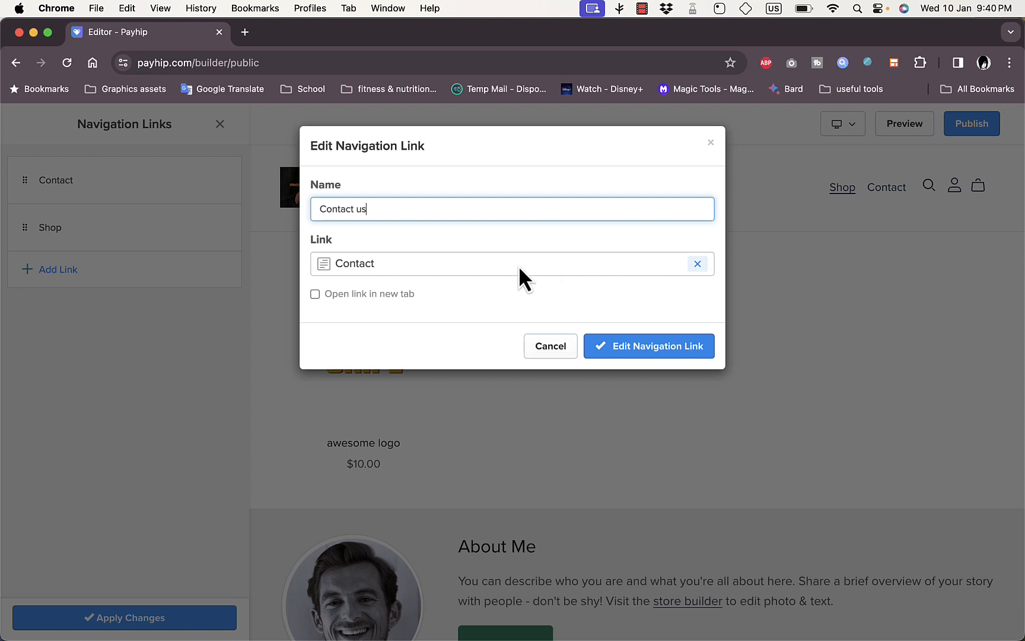
pyautogui.click(315, 295)
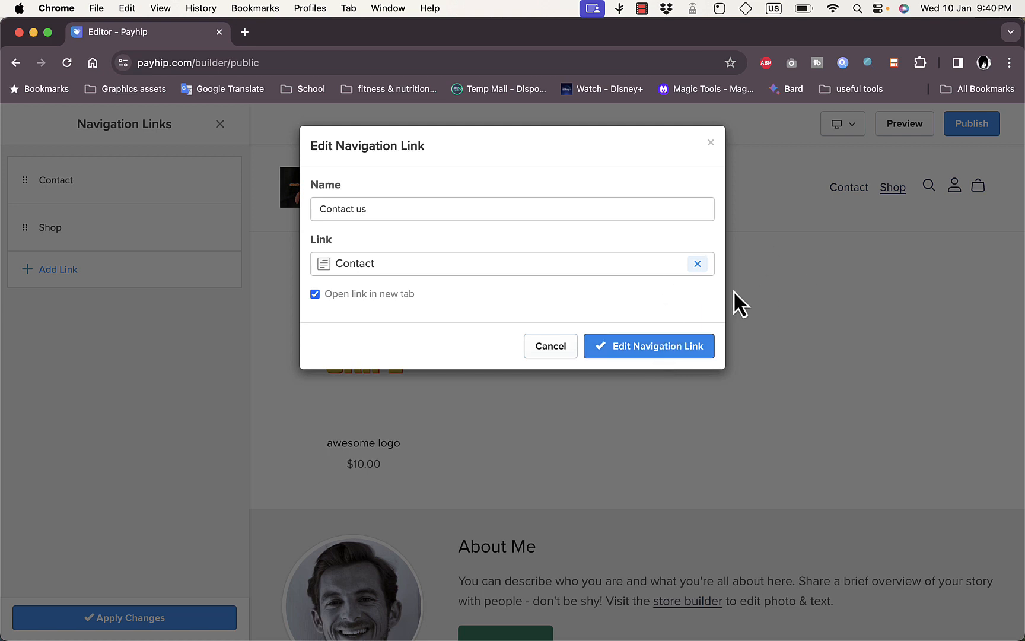
pyautogui.click(634, 352)
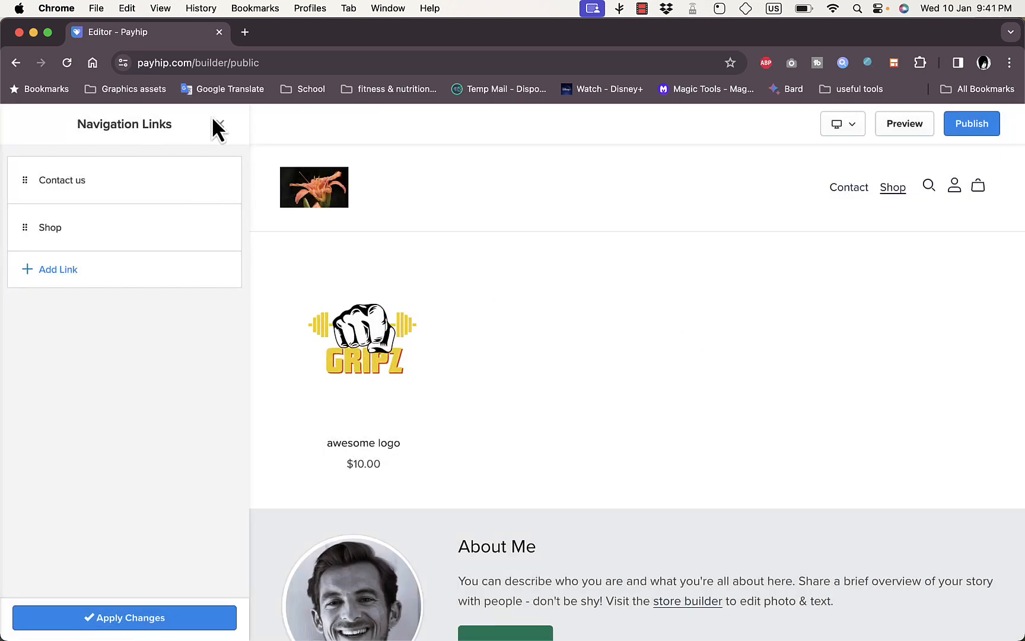
pyautogui.click(144, 621)
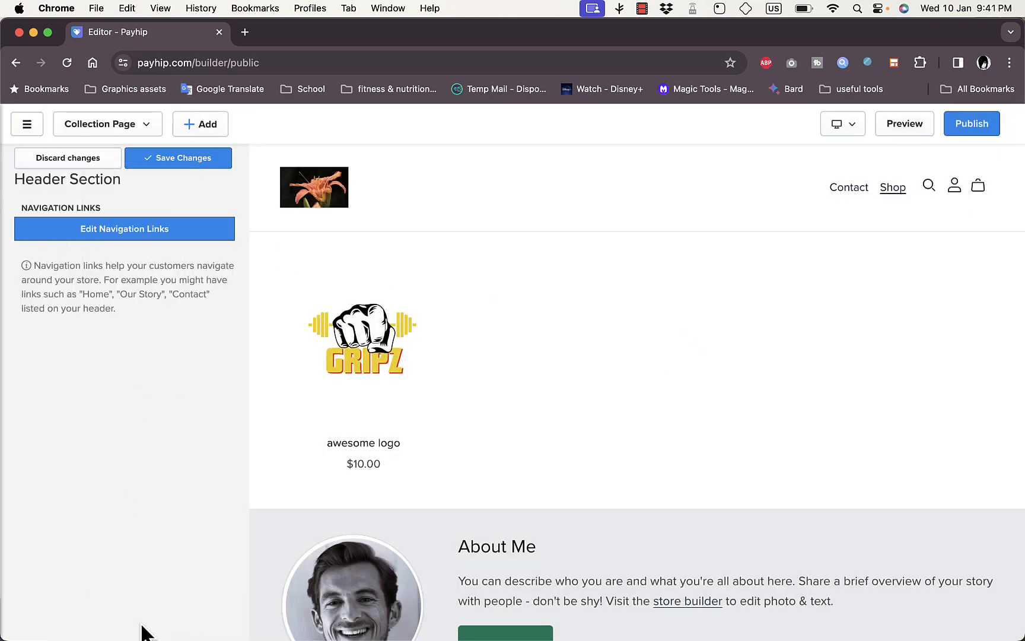
pyautogui.click(187, 164)
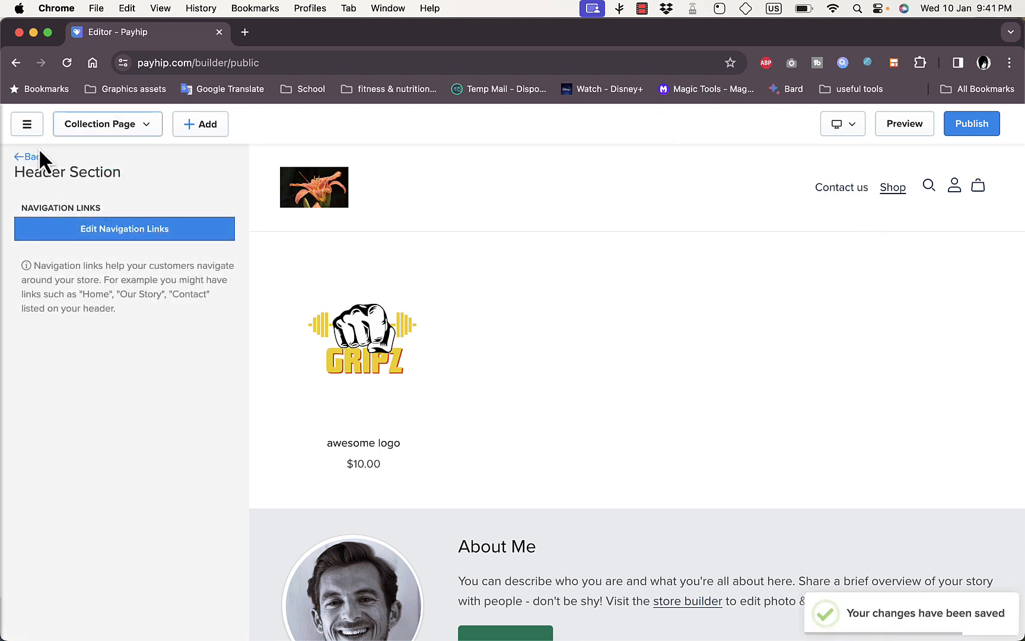
# Show a "Get Started" call to action button linking to All Products in the header elements, save it, and return to the section list.
pyautogui.click(30, 156)
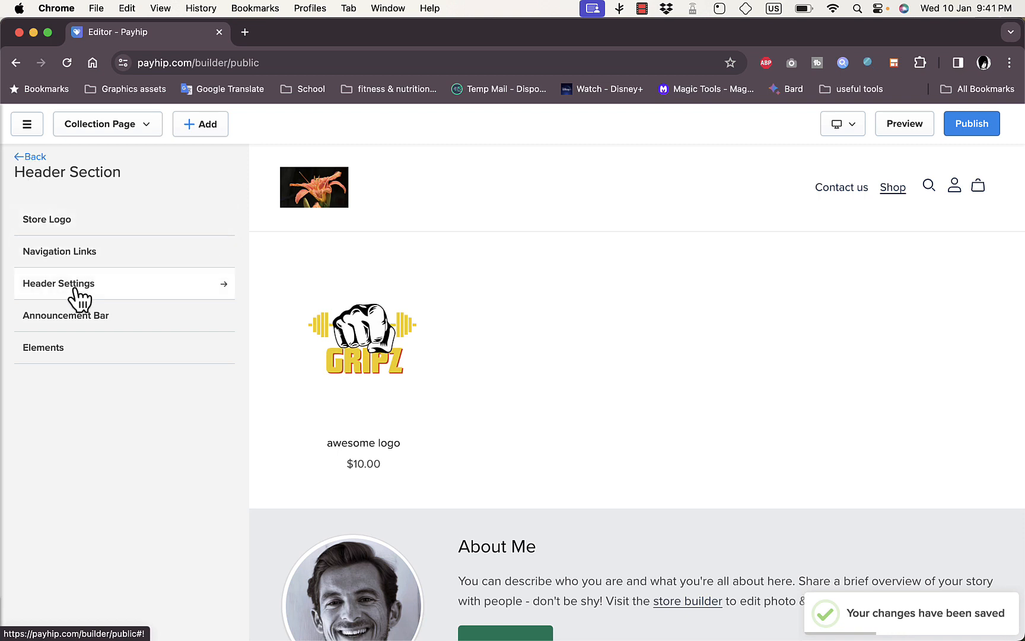
pyautogui.click(98, 348)
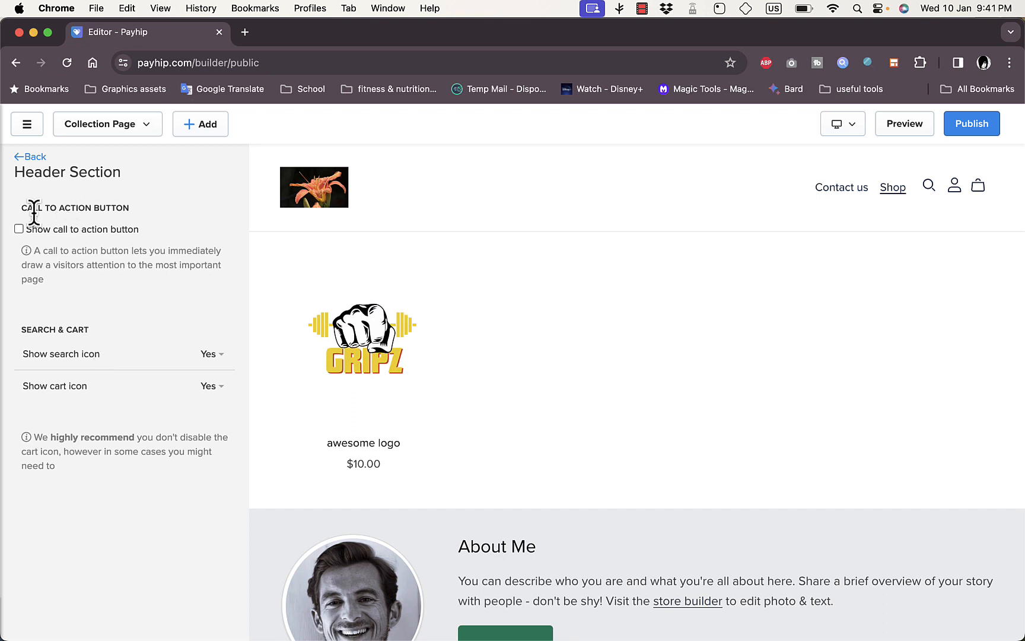
pyautogui.click(18, 229)
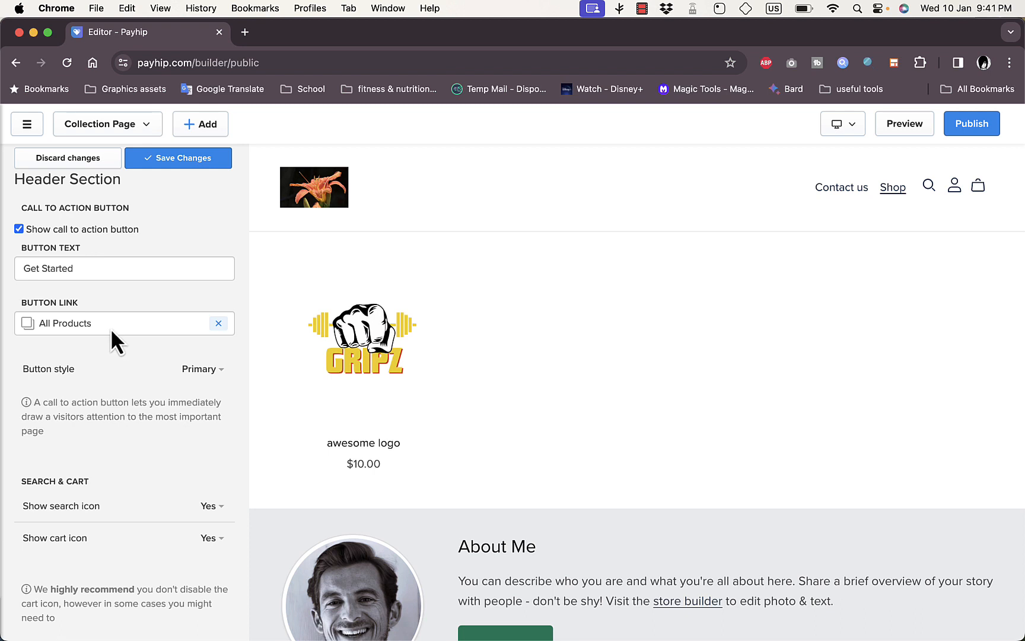
pyautogui.click(158, 158)
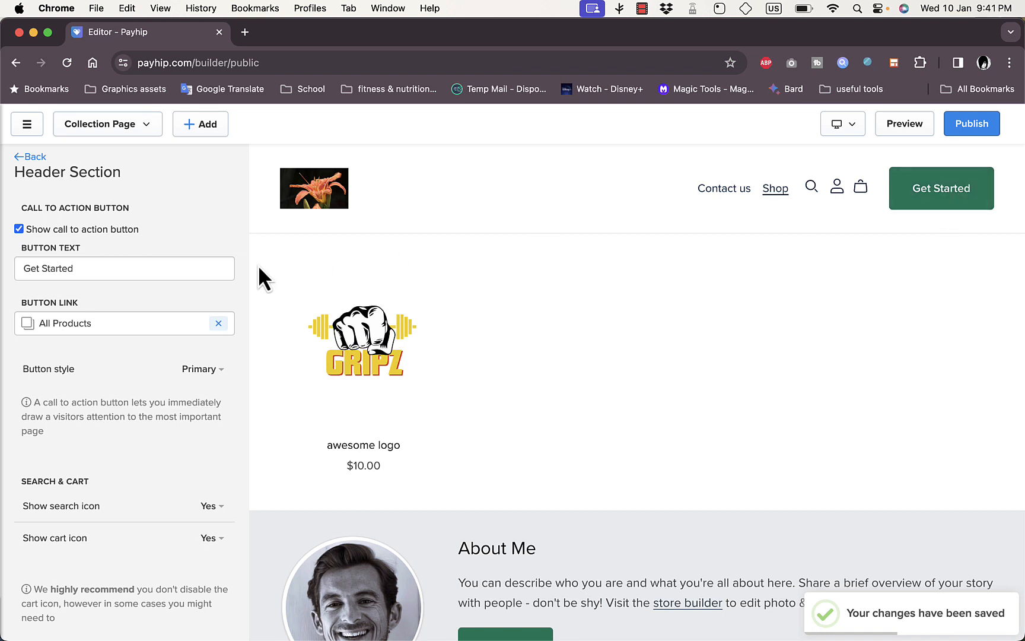
pyautogui.scroll(-3, 149, 368)
pyautogui.scroll(3, 149, 369)
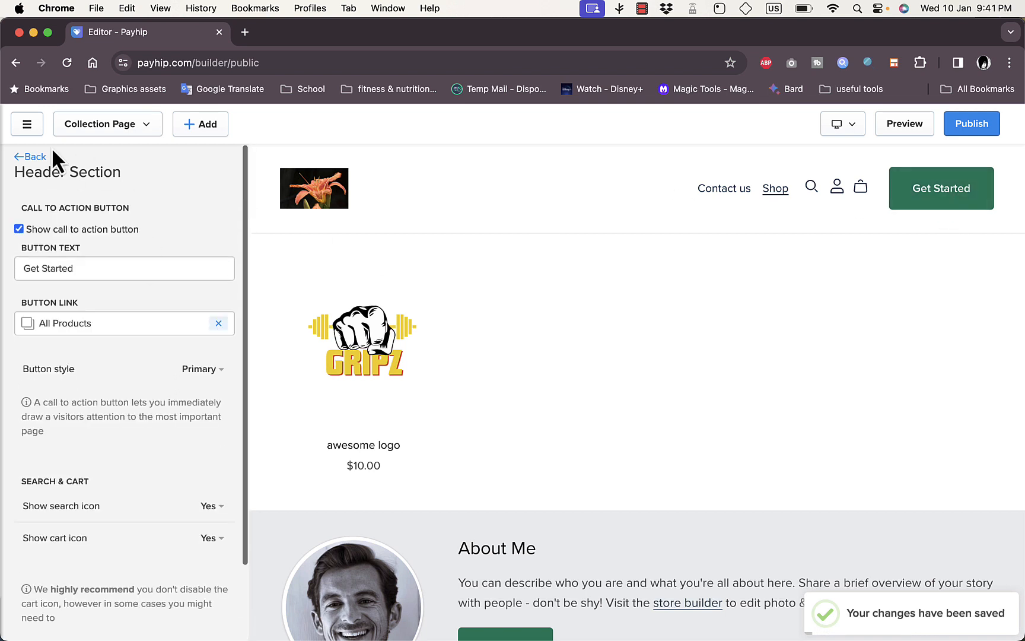
pyautogui.click(19, 159)
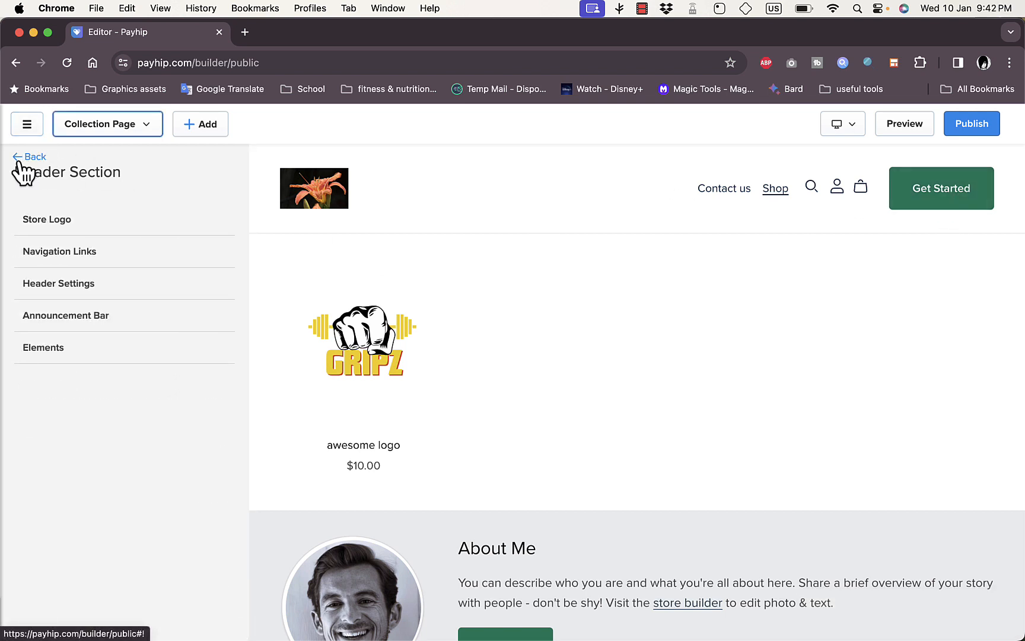
pyautogui.click(18, 159)
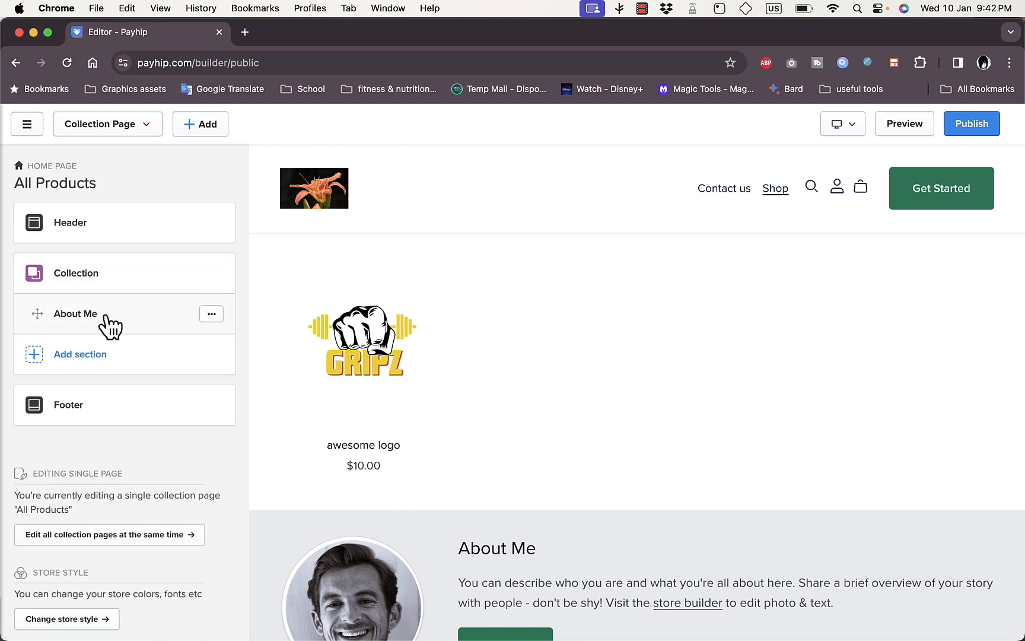
# Review the About Me section's image, heading, text and advanced settings, then return to the All Products section list.
pyautogui.click(59, 313)
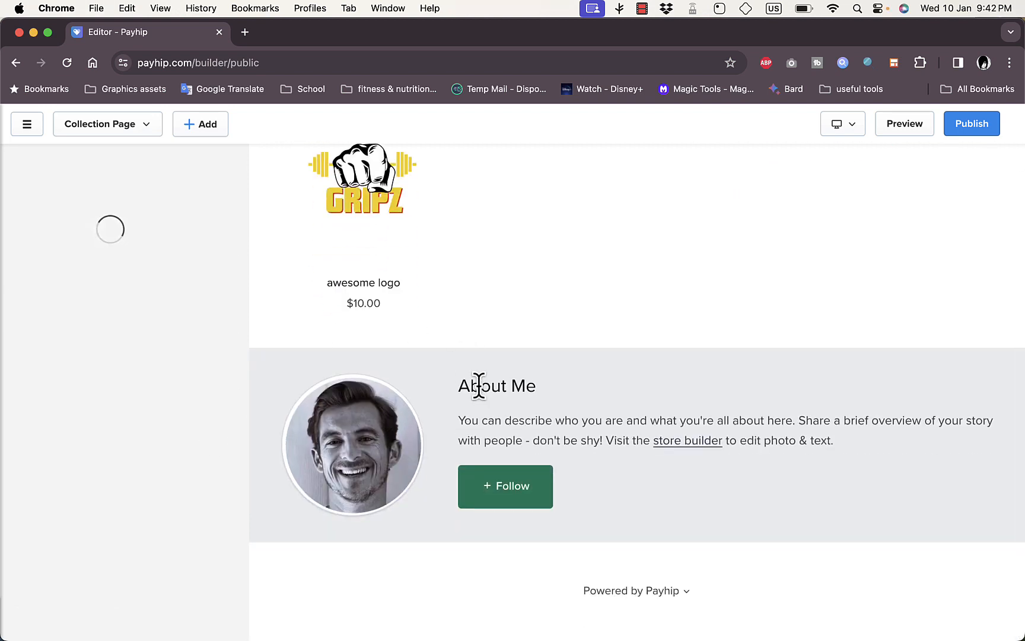
pyautogui.scroll(-1, 168, 531)
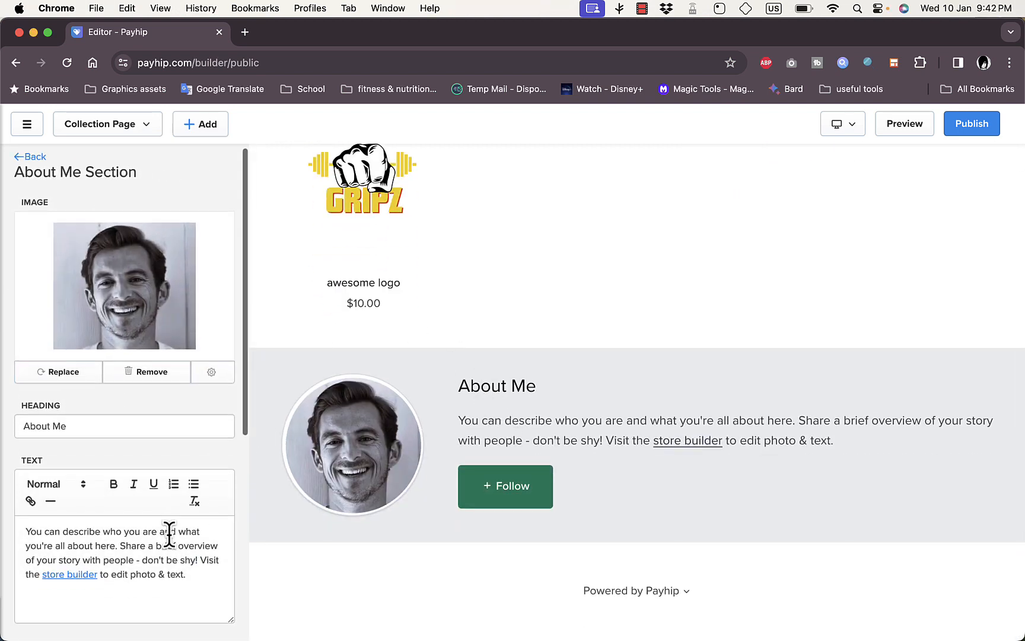
pyautogui.moveTo(192, 572); pyautogui.dragTo(140, 542)
pyautogui.scroll(-5, 140, 543)
pyautogui.scroll(-2, 137, 472)
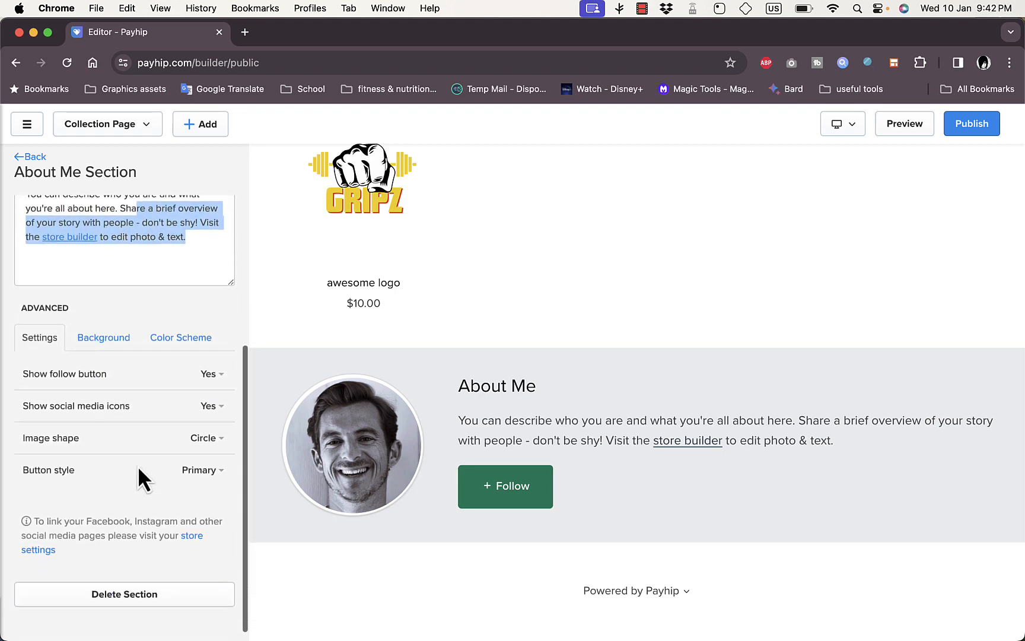
pyautogui.scroll(8, 137, 475)
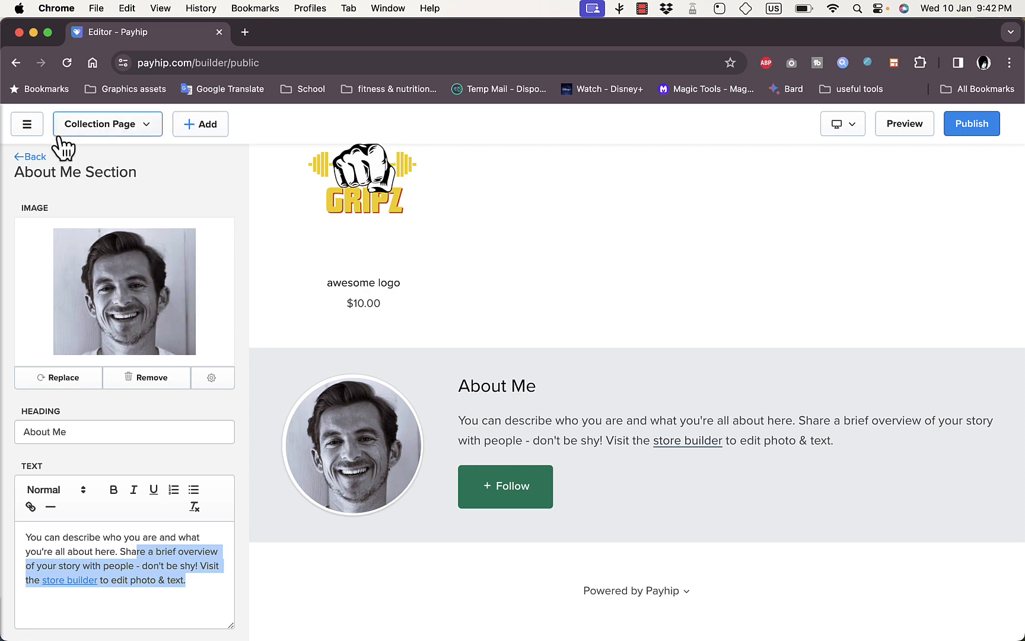
pyautogui.click(32, 157)
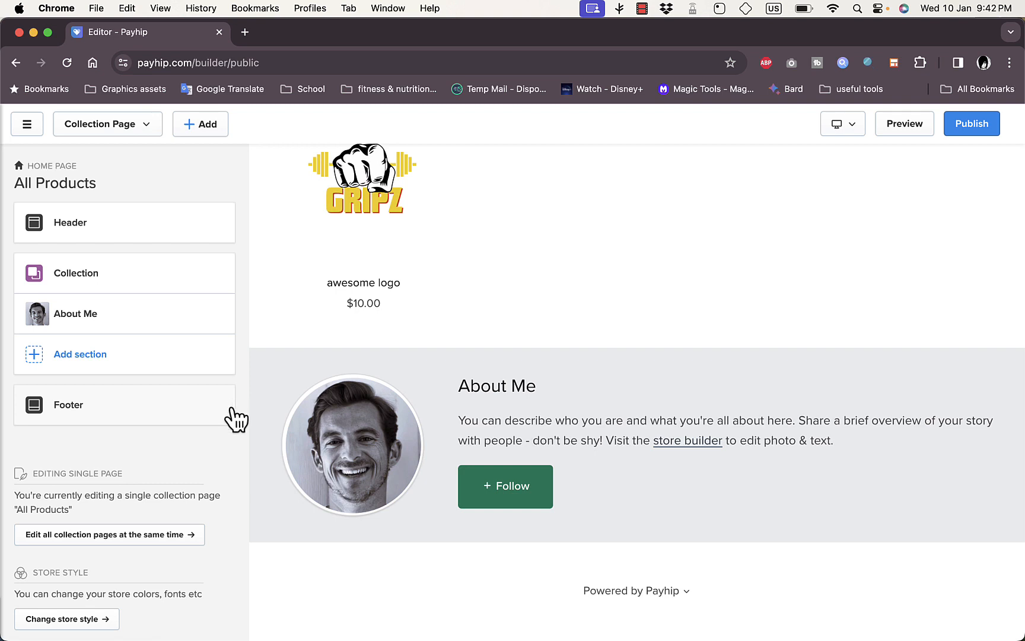
# Look over the All Products page and browse the available section types for adding a new section, without adding one.
pyautogui.scroll(-1, 228, 444)
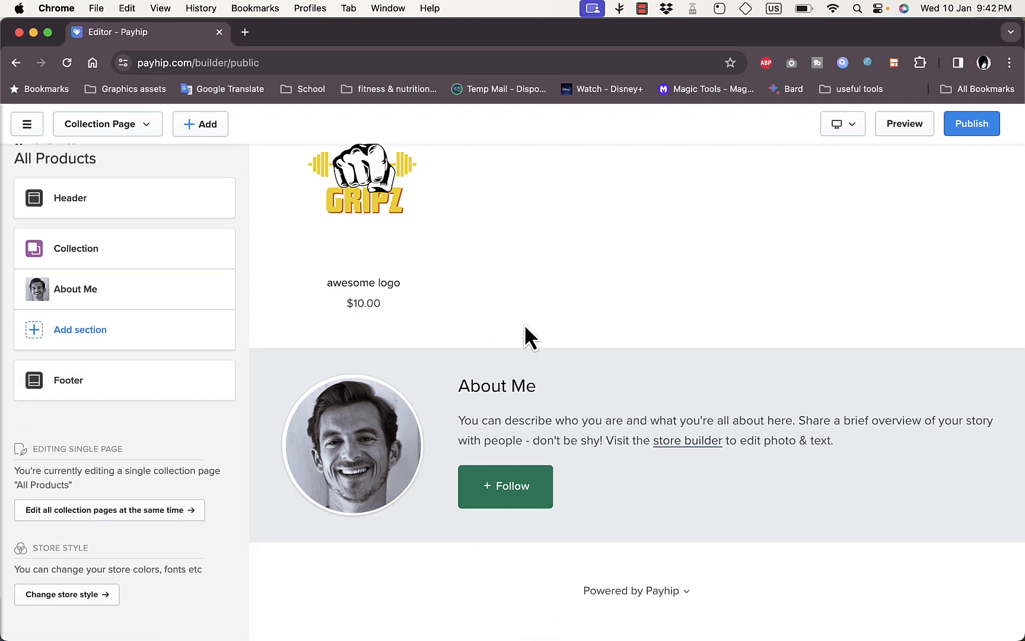
pyautogui.scroll(5, 526, 326)
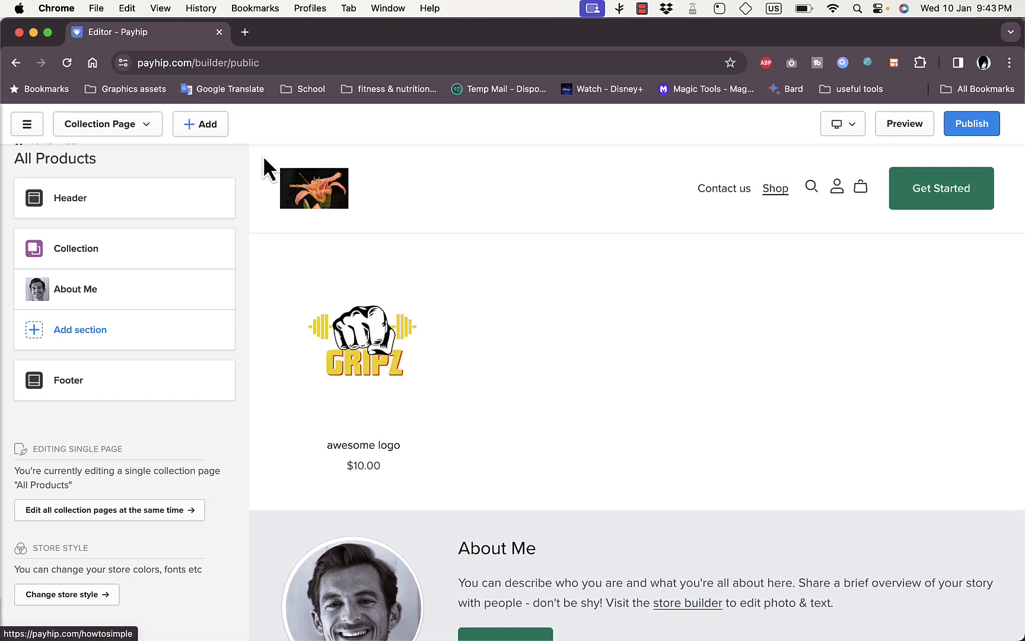
pyautogui.click(199, 127)
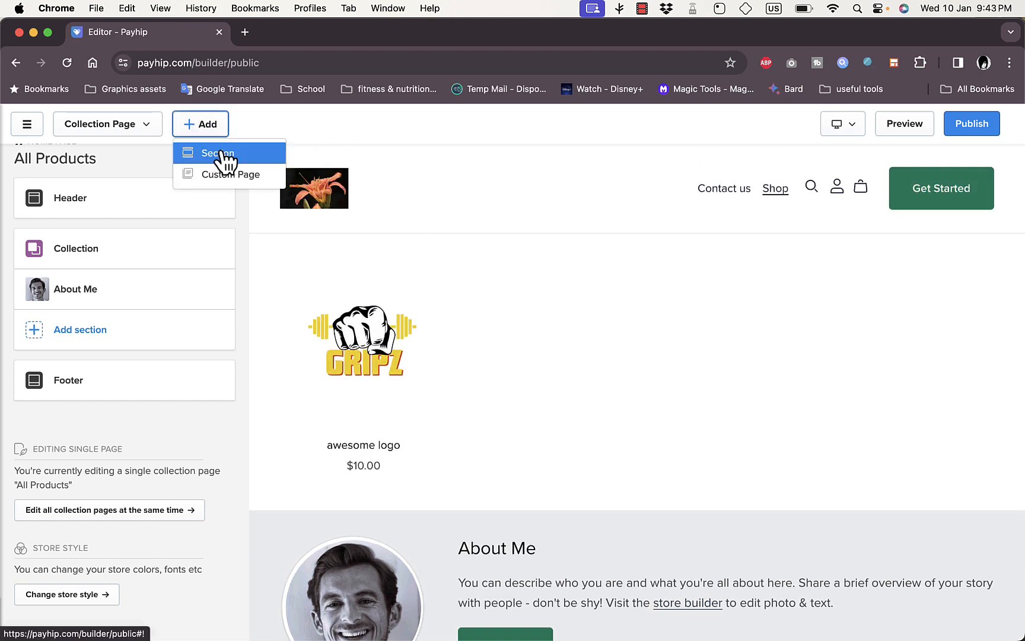
pyautogui.click(160, 423)
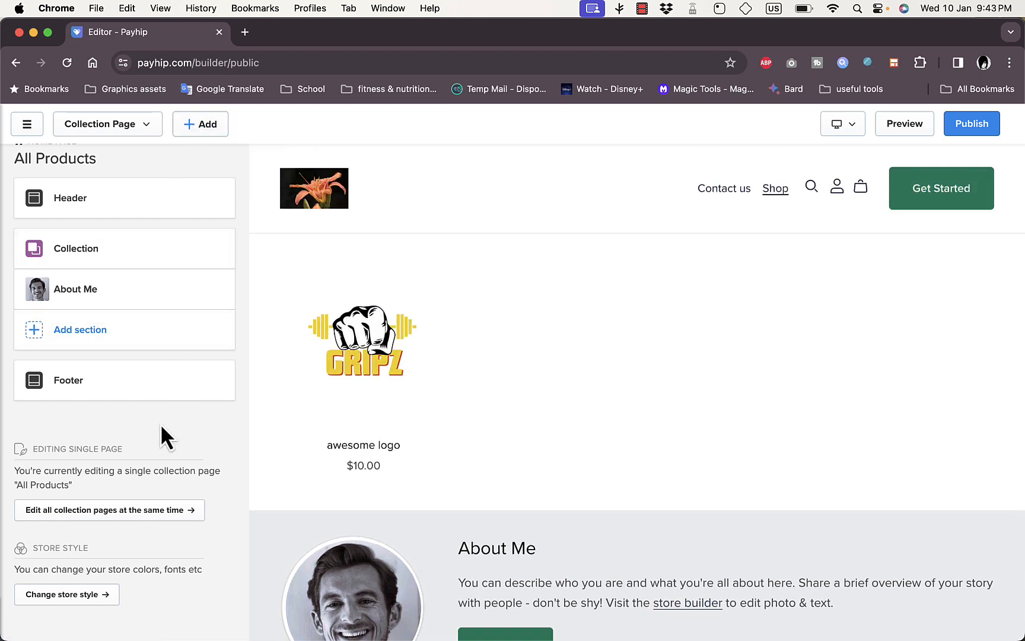
pyautogui.click(85, 341)
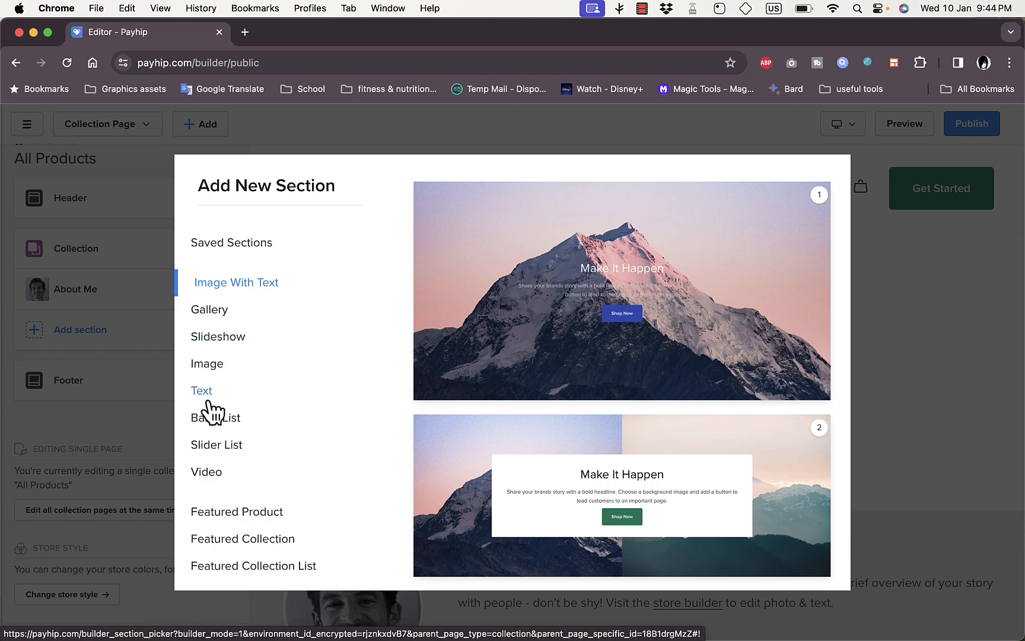
pyautogui.scroll(-5, 242, 438)
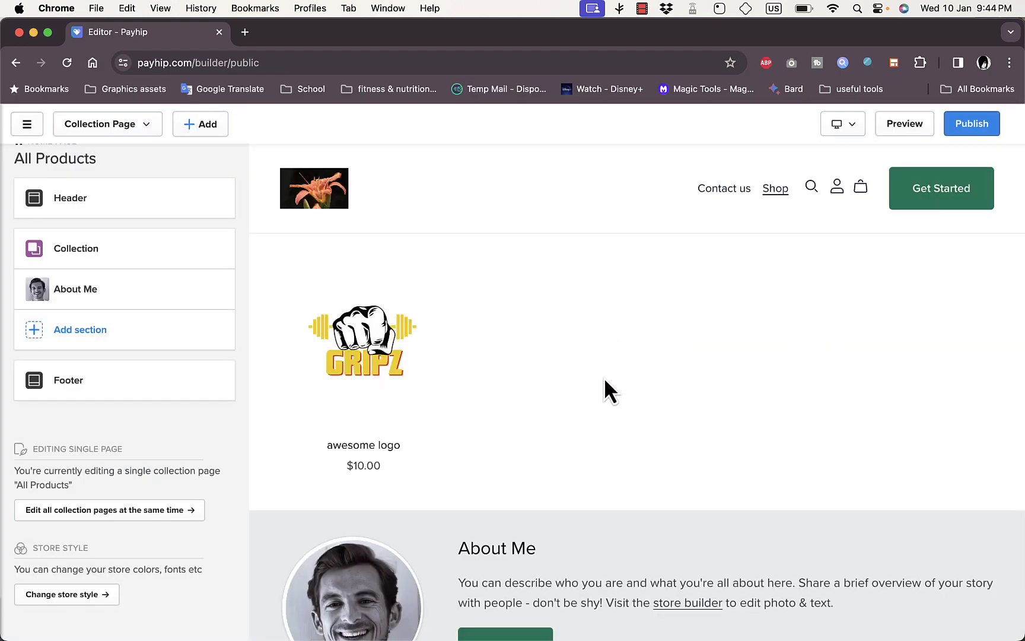
# Publish the store changes, look over the storefront preview, and close the preview.
pyautogui.click(955, 128)
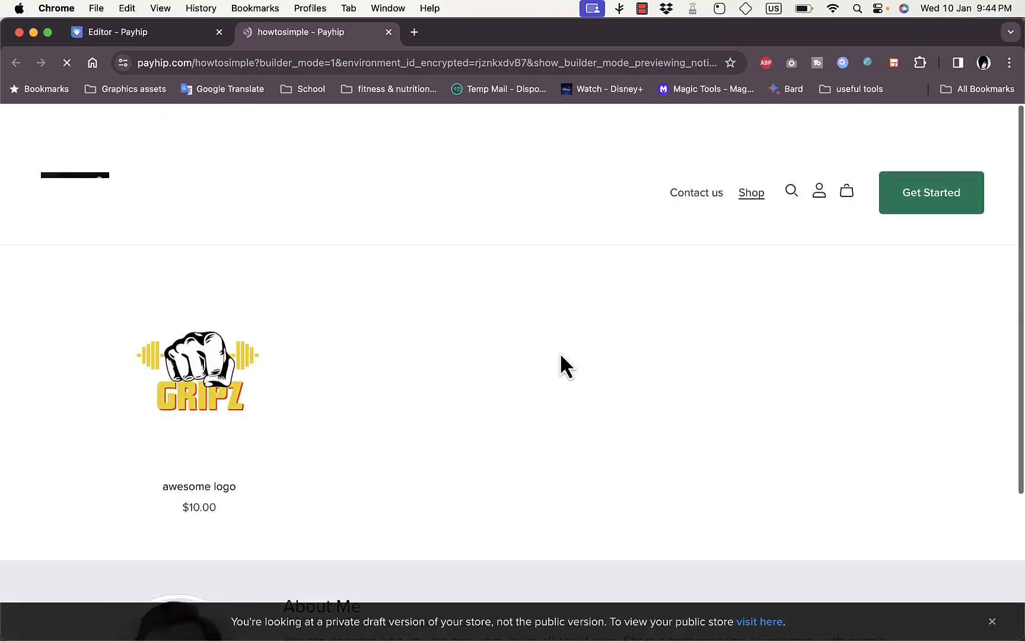
pyautogui.scroll(-3, 422, 318)
pyautogui.scroll(3, 422, 319)
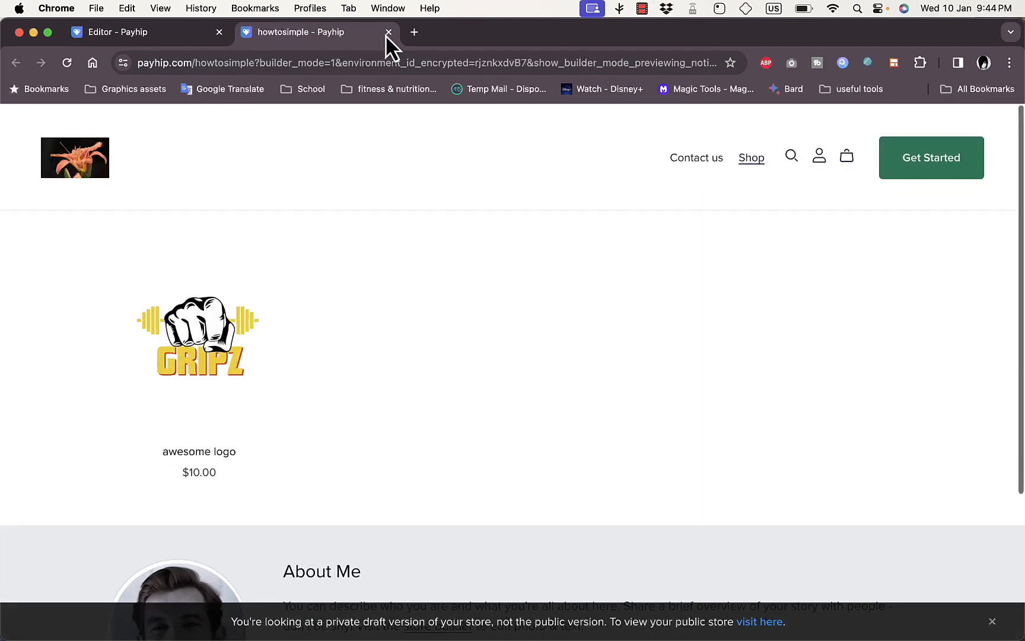
pyautogui.click(389, 32)
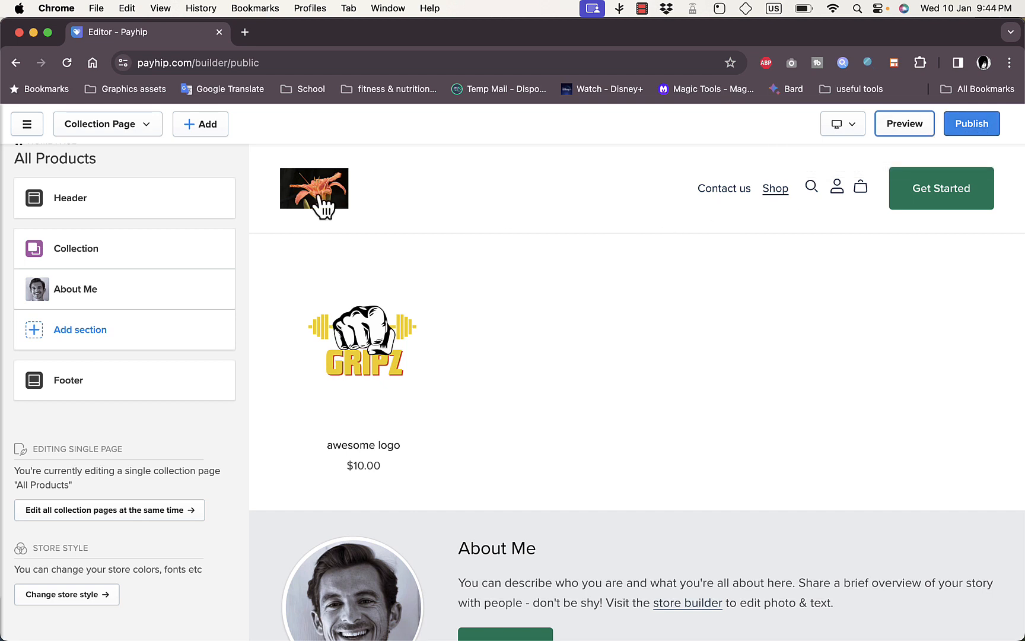
# Leave the store builder and examine the account's payment details for PayPal, Stripe, default currency and statement description.
pyautogui.scroll(1, 80, 156)
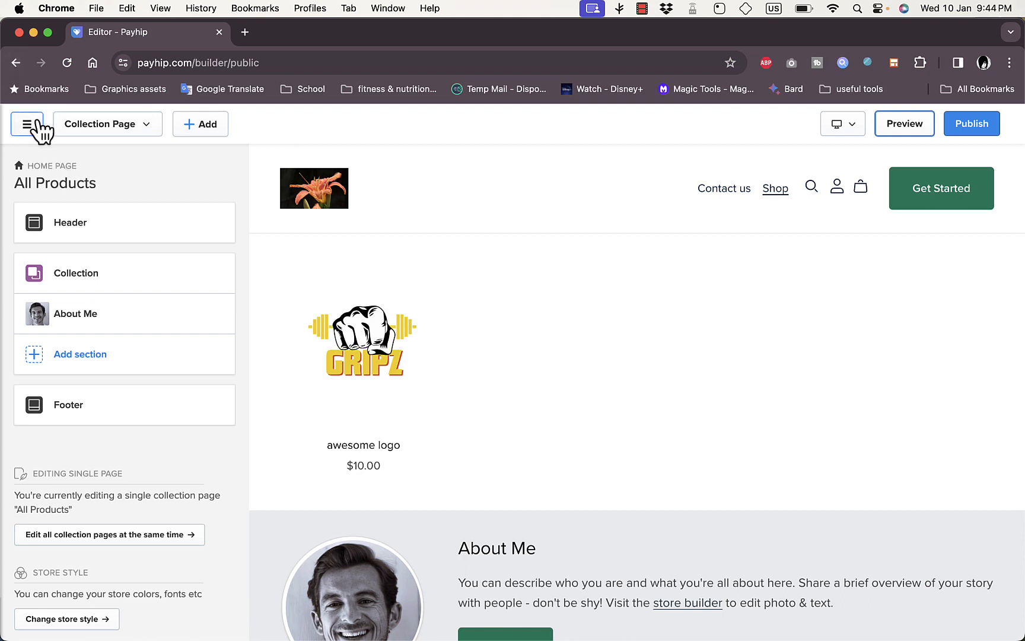
pyautogui.click(14, 66)
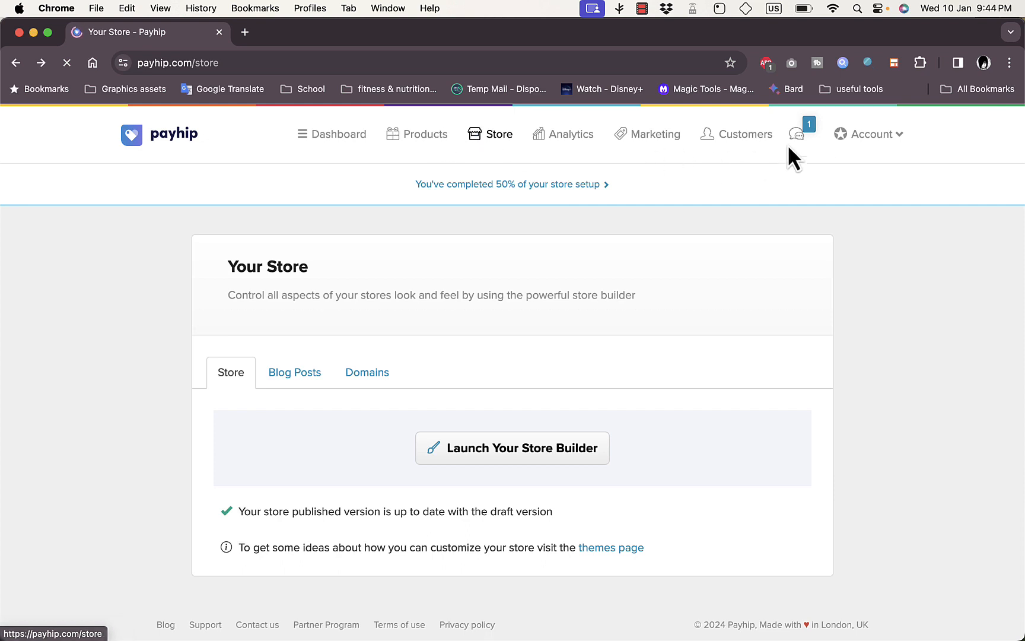
pyautogui.click(855, 137)
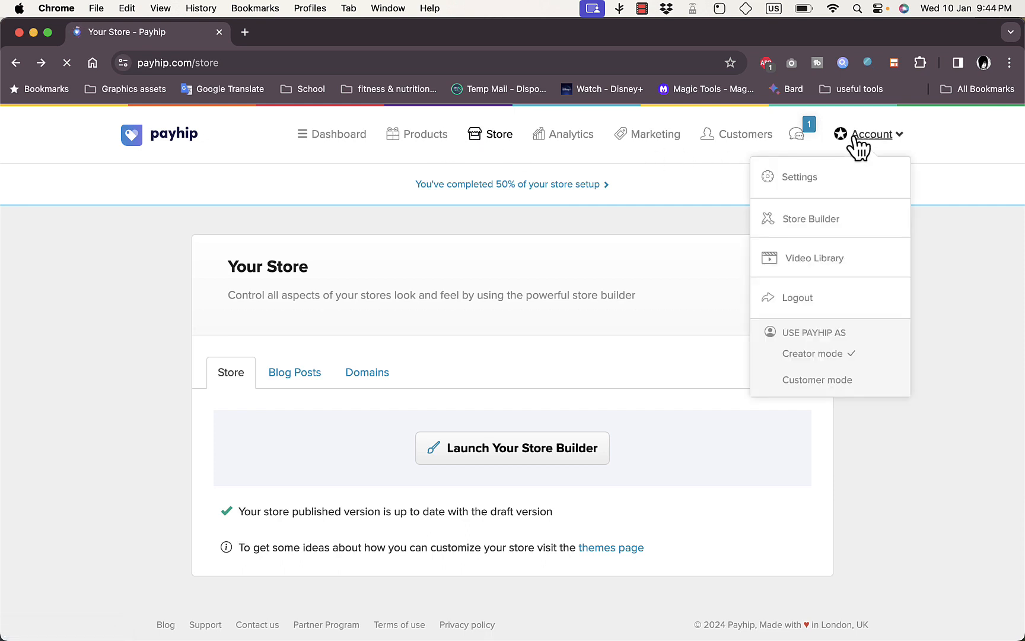
pyautogui.click(811, 179)
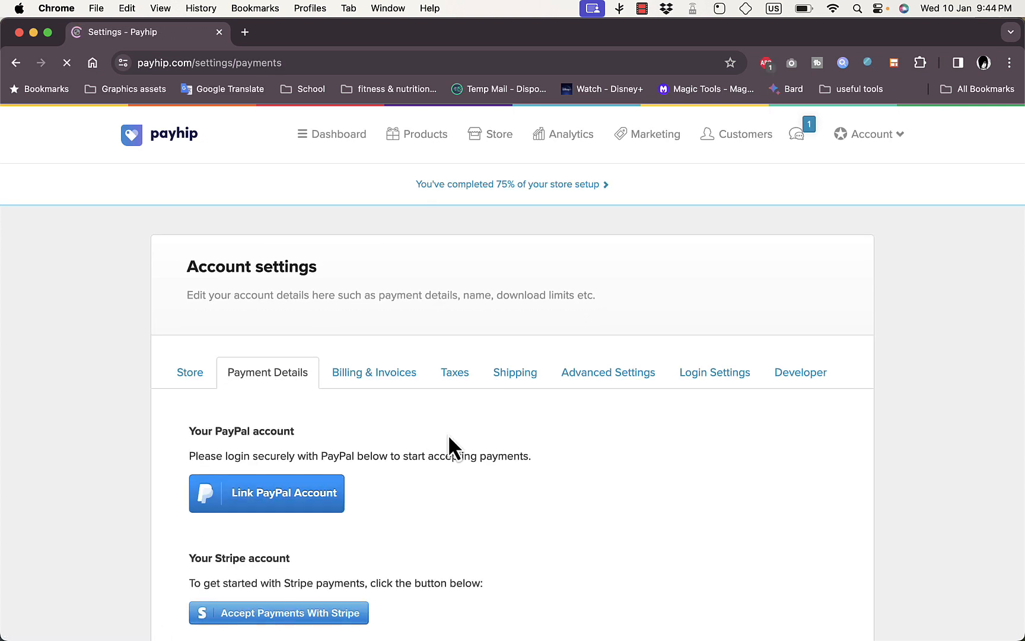
pyautogui.scroll(-3, 448, 447)
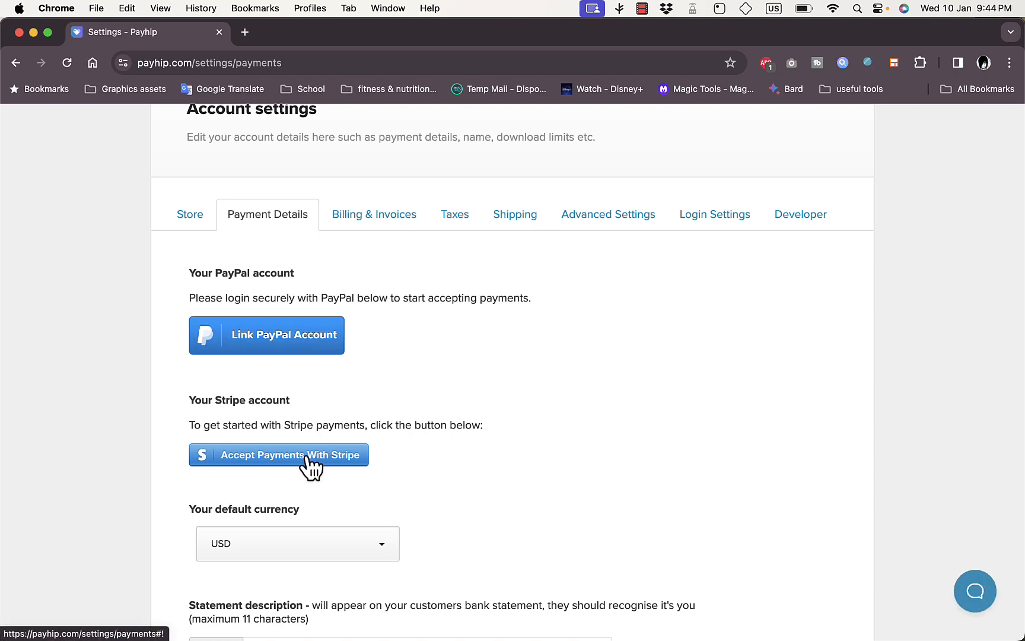
pyautogui.scroll(-3, 407, 418)
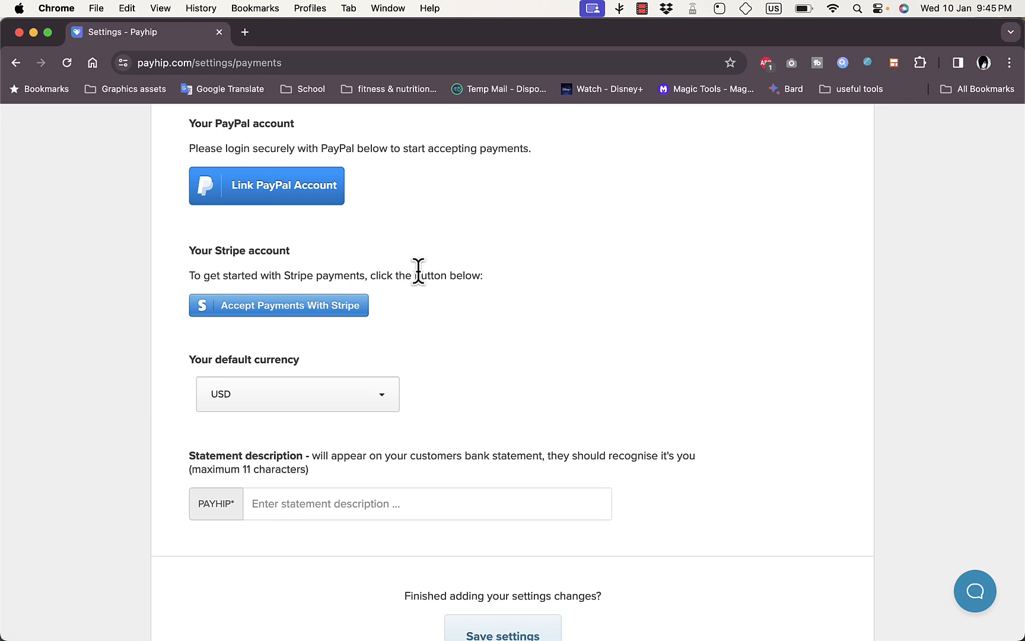
pyautogui.scroll(5, 526, 215)
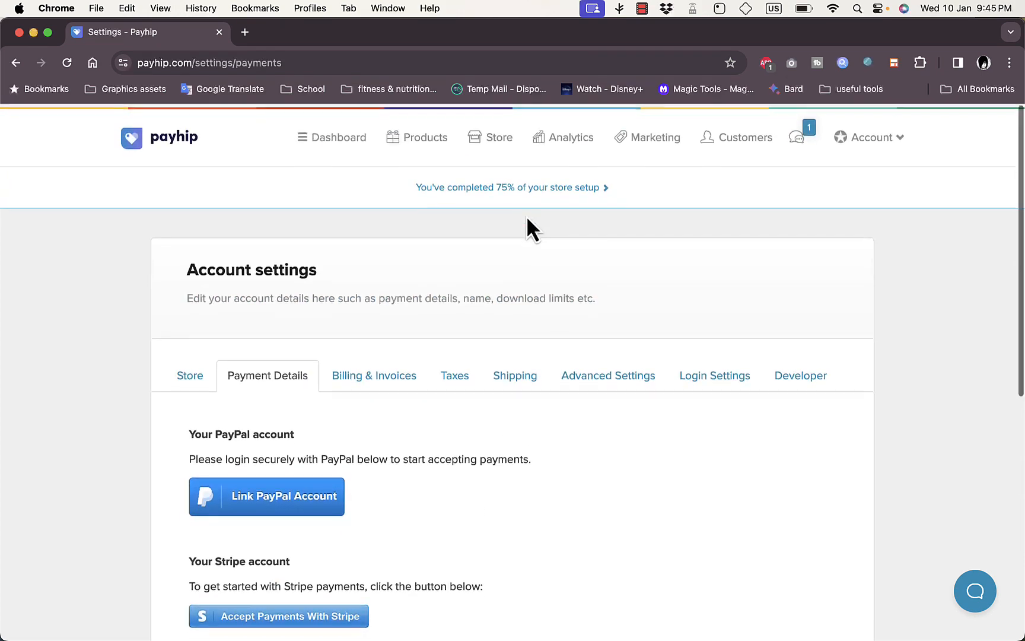